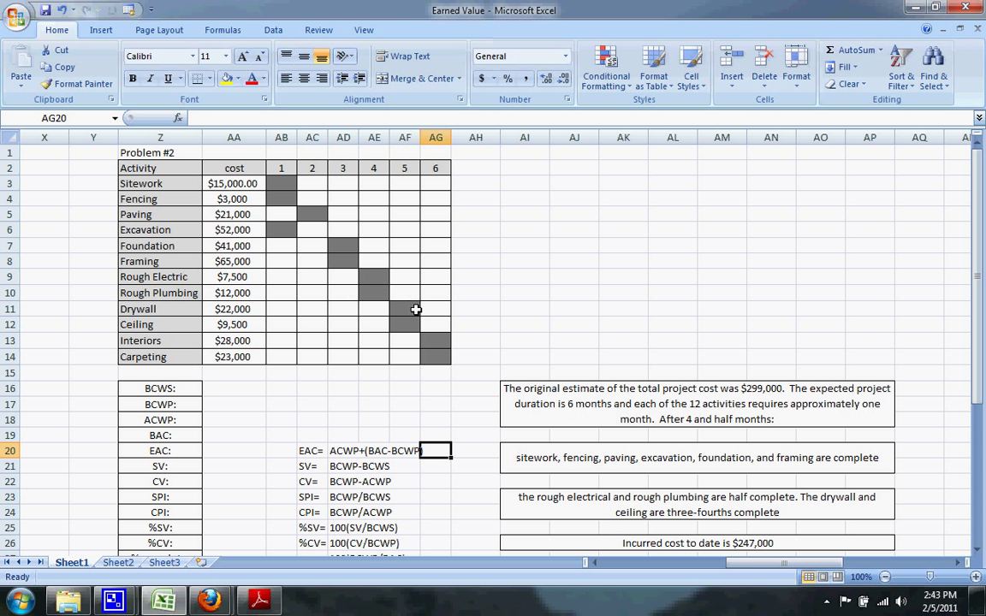
click(212, 386)
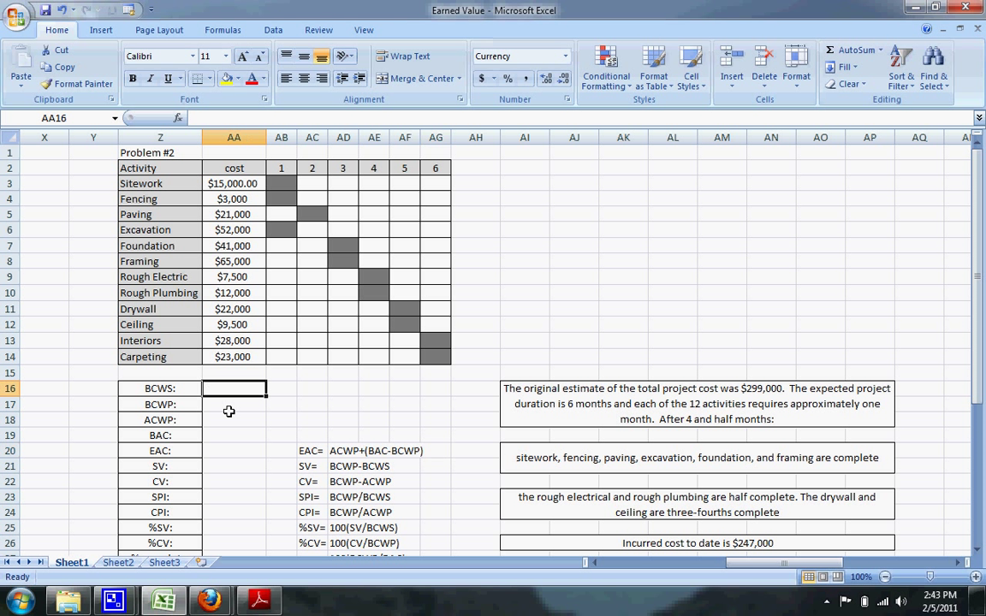
text(=)
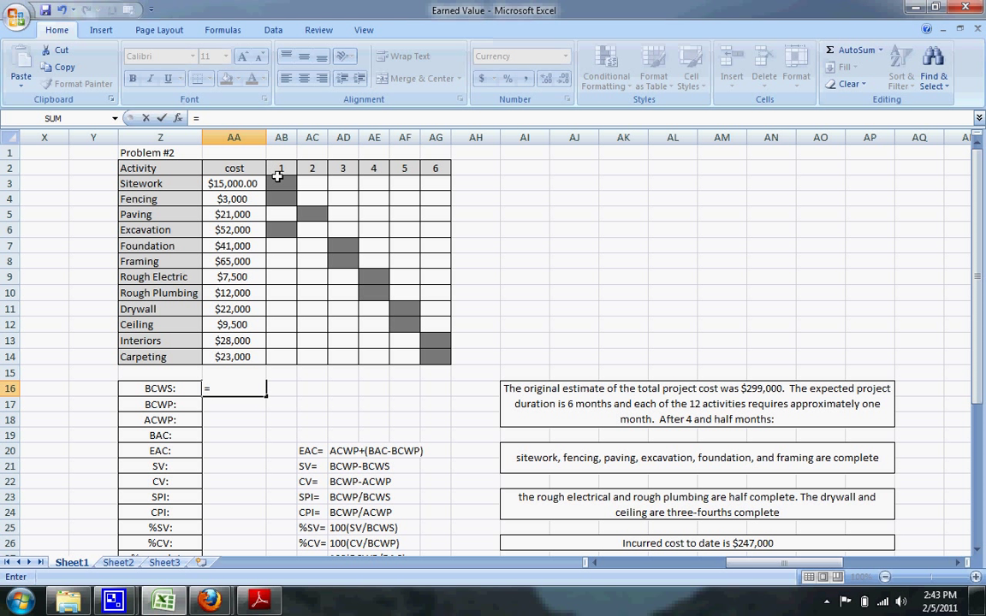
drag(178, 183, 165, 291)
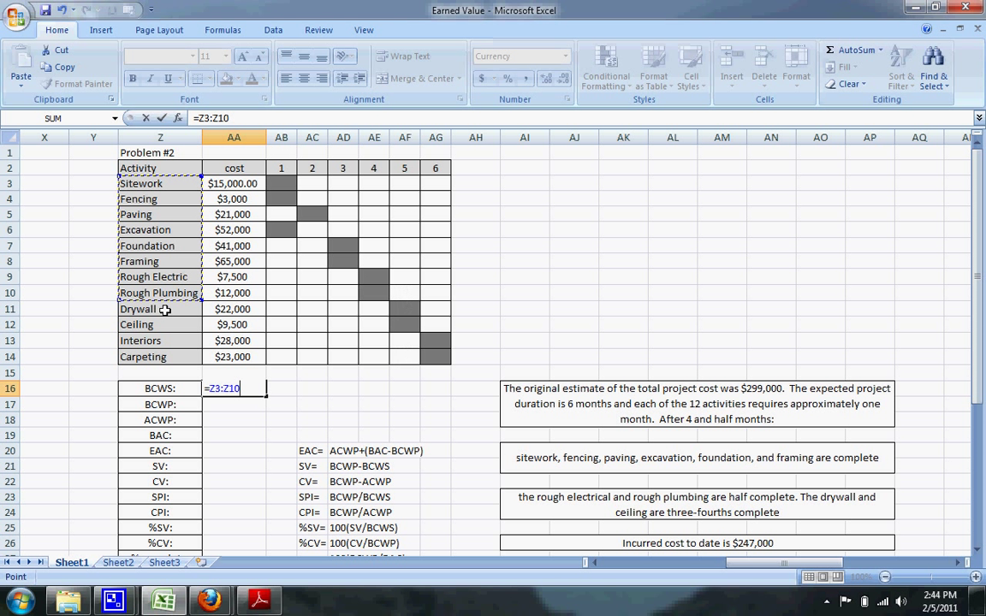
key(Escape)
Calculate BCWS in AA16 with =15000+3000+21000+52000+41000+65000+7500+12000+.5*(22000+9500)
text(=)
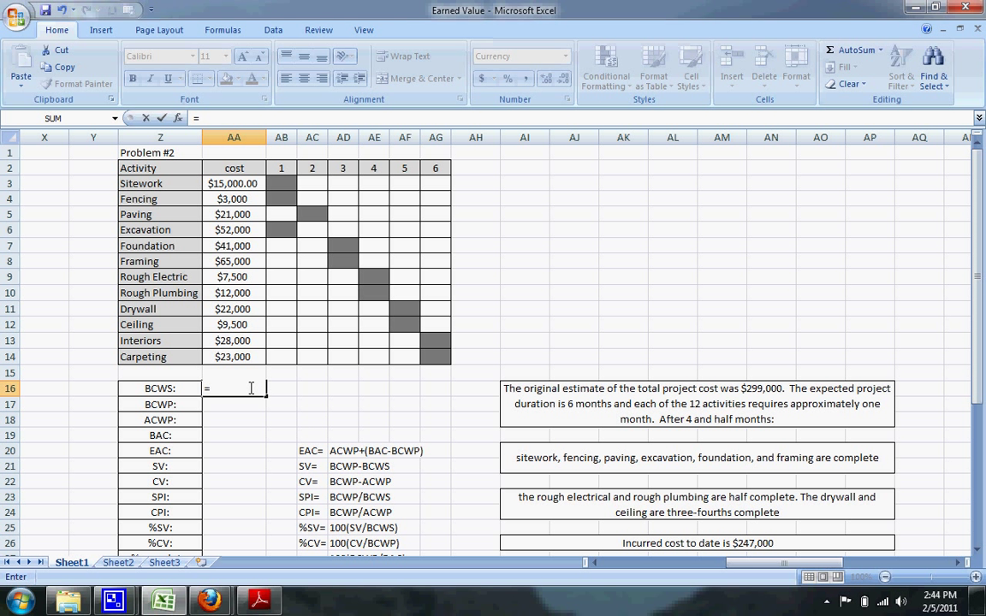
text(15000+3000)
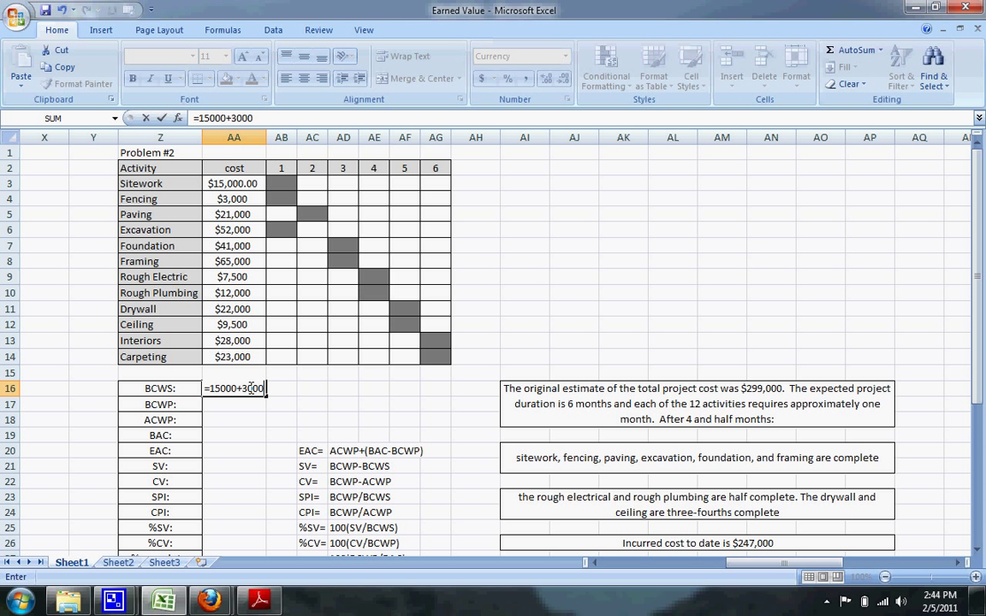
text(+21000)
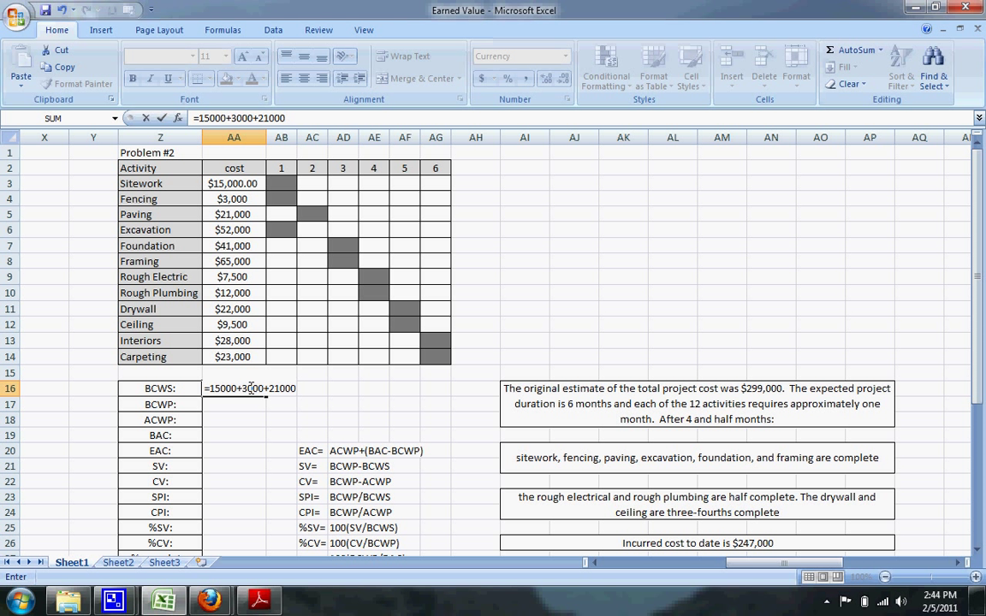
text(+52000)
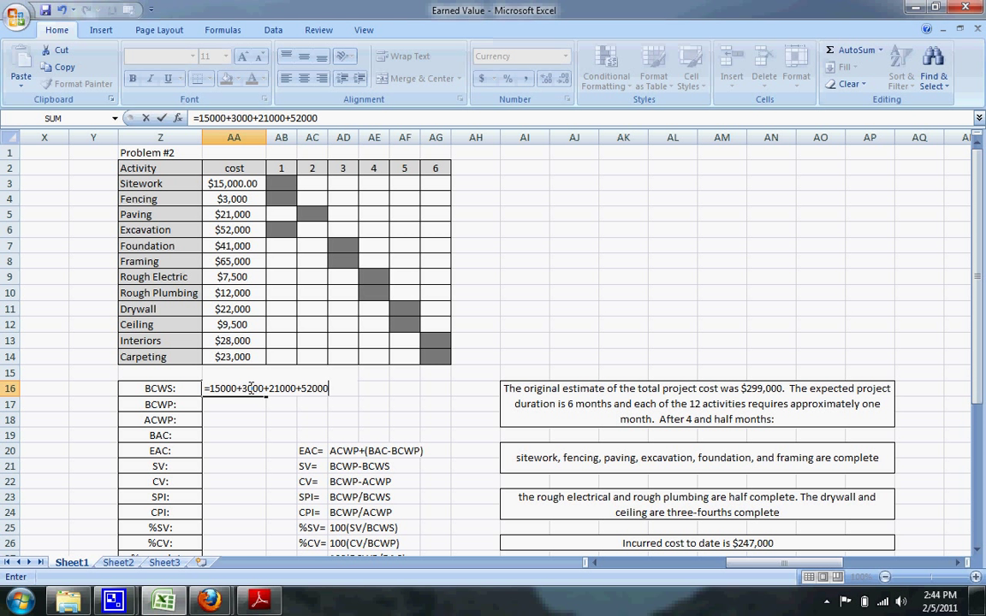
text(+41000)
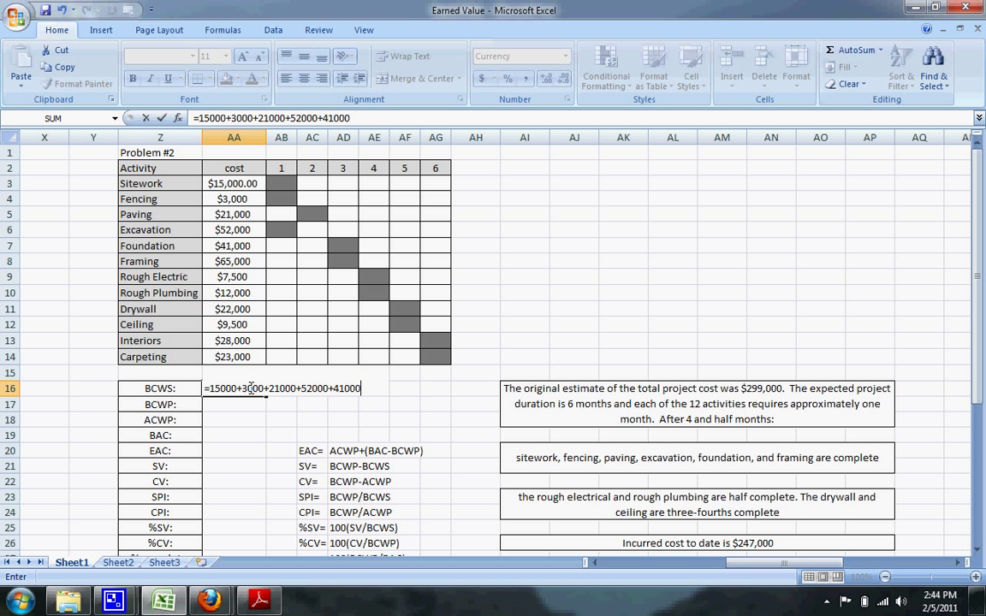
text(+65000+)
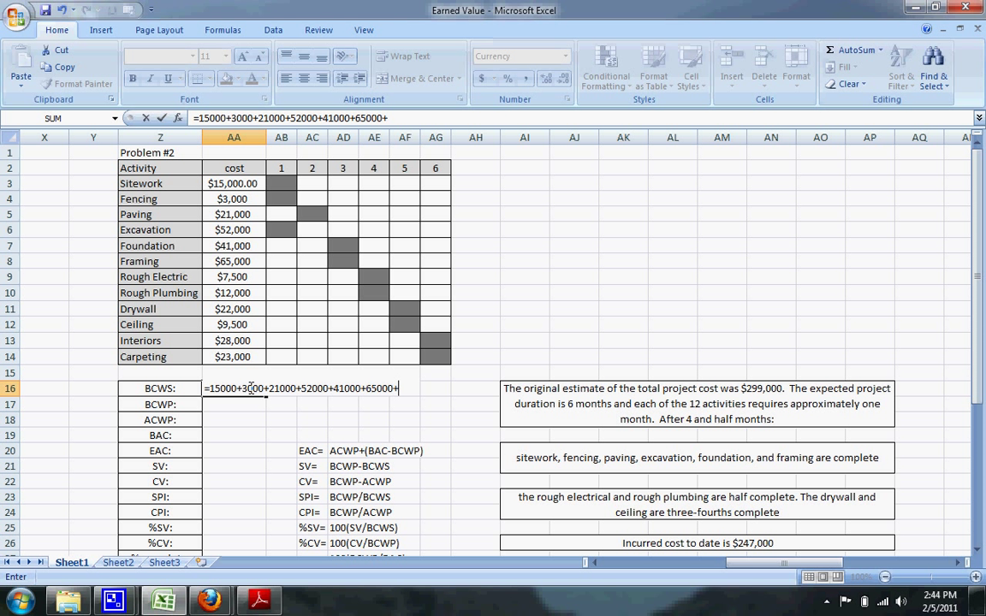
text(7500+12000)
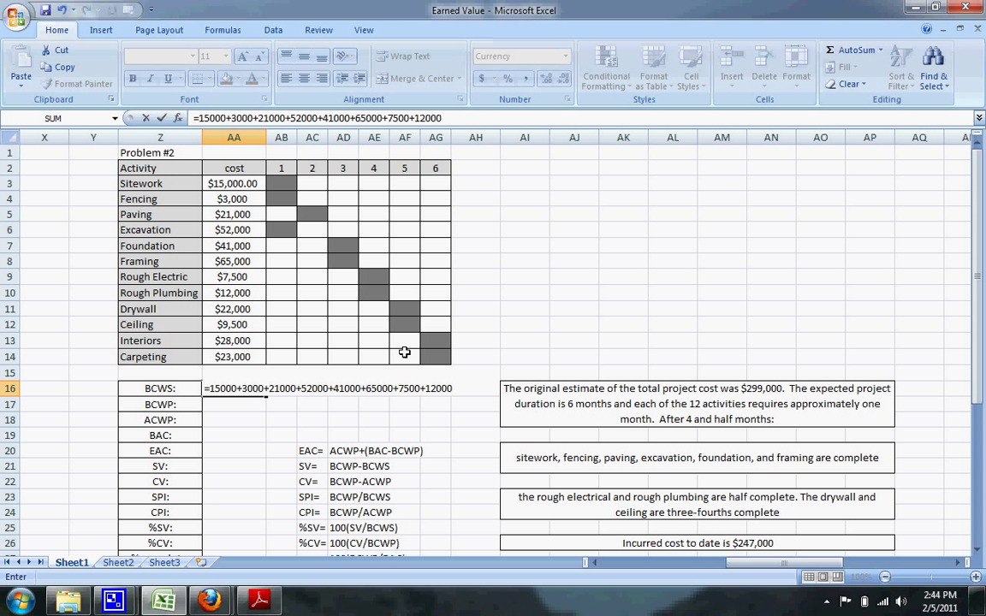
text(+.5*(22)
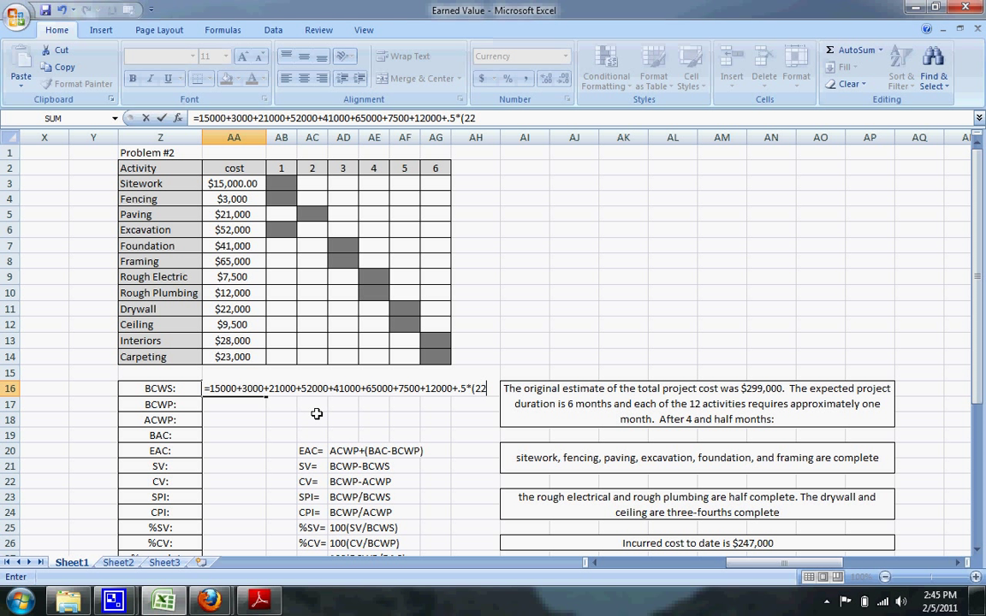
text(000+)
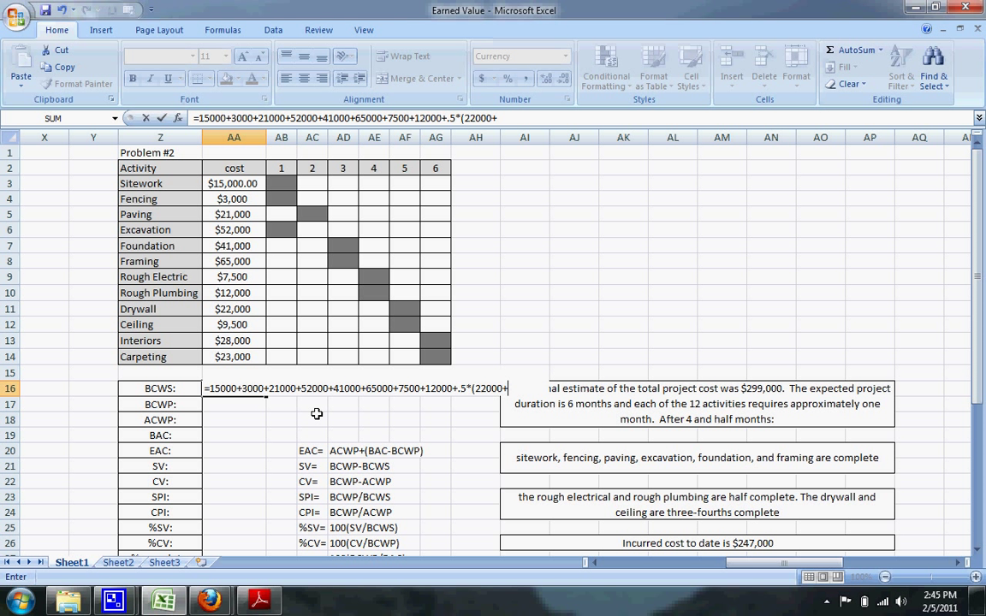
text(9500))
key(Return)
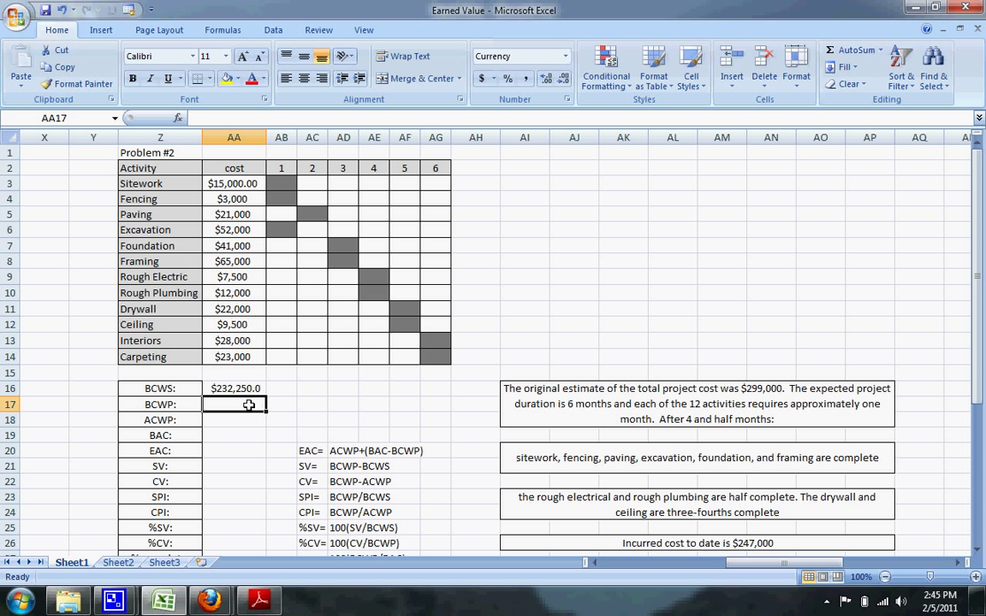
Calculate BCWP in AA17 with =15000+3000+21000+52000+41000+65000+.5*(7500+12000)+.75*(22000+9500)
text(=)
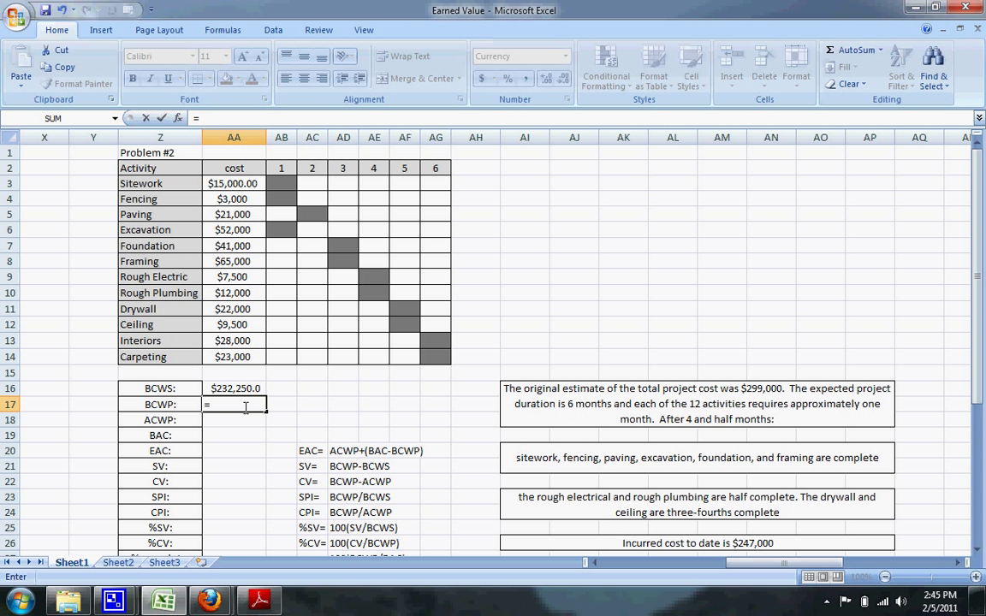
text(15000+3000)
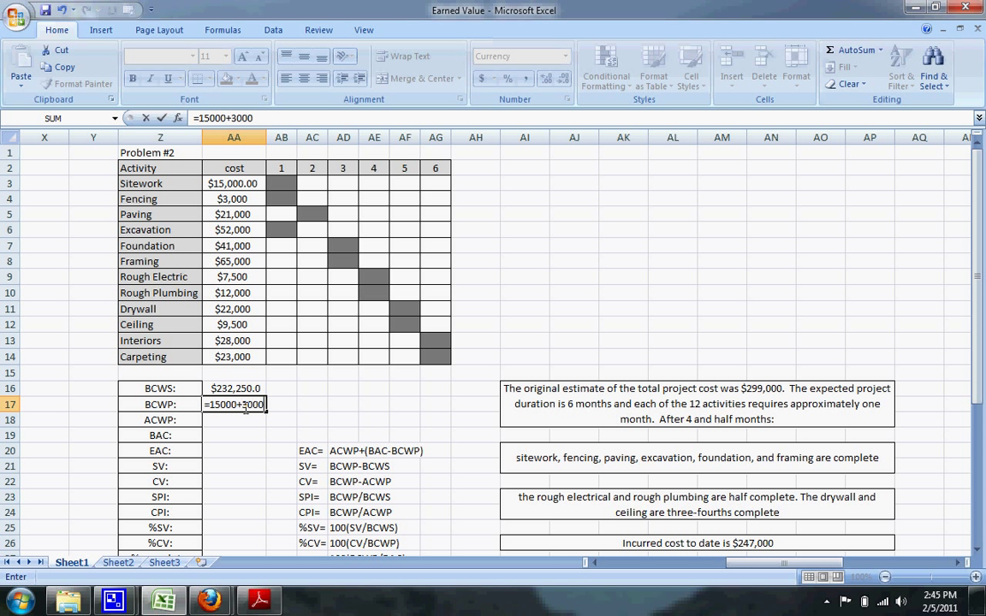
text(+21000)
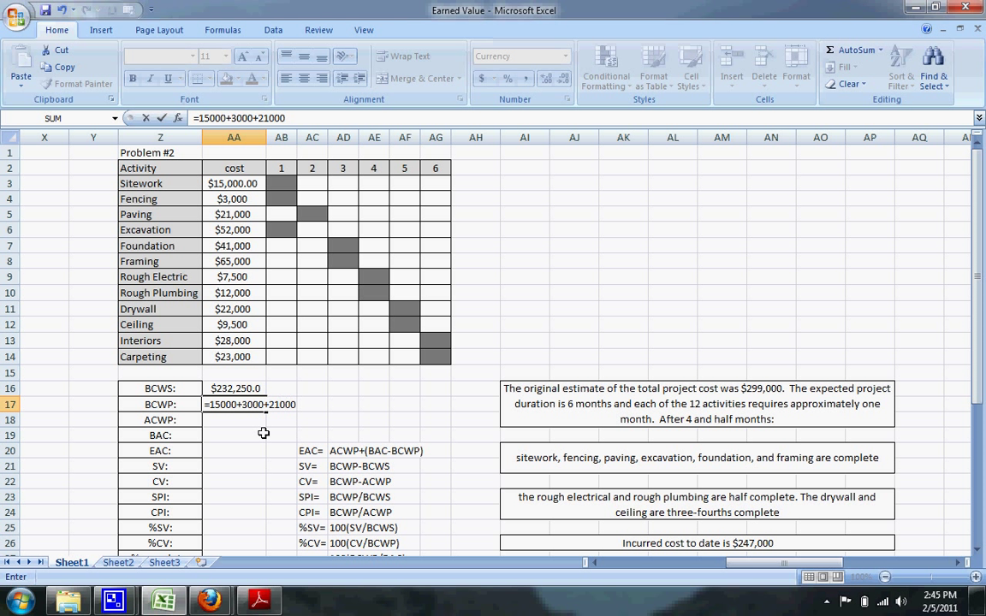
text(+52)
key(BackSpace)
text(2000+410)
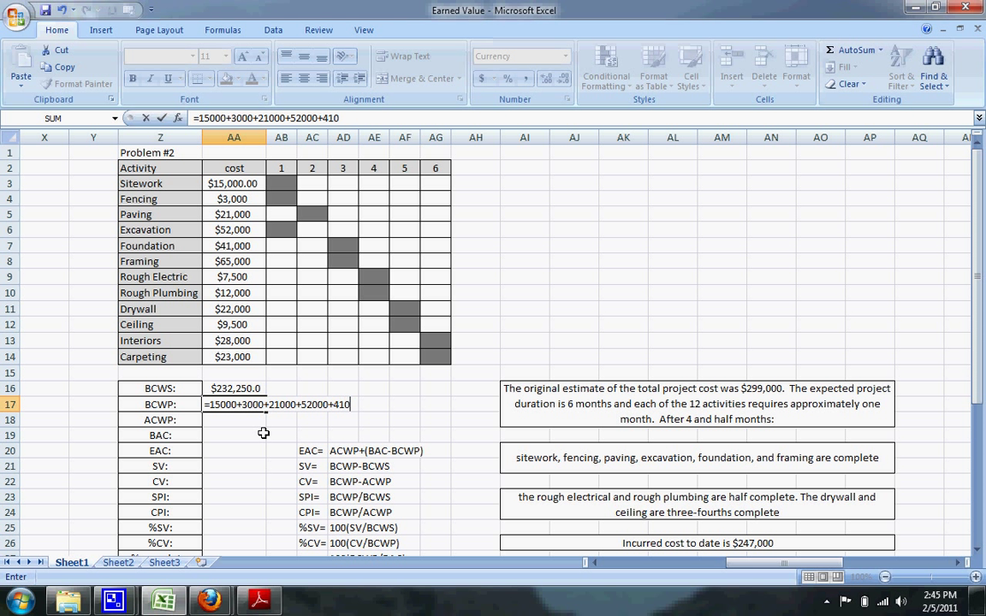
text(00+65000+)
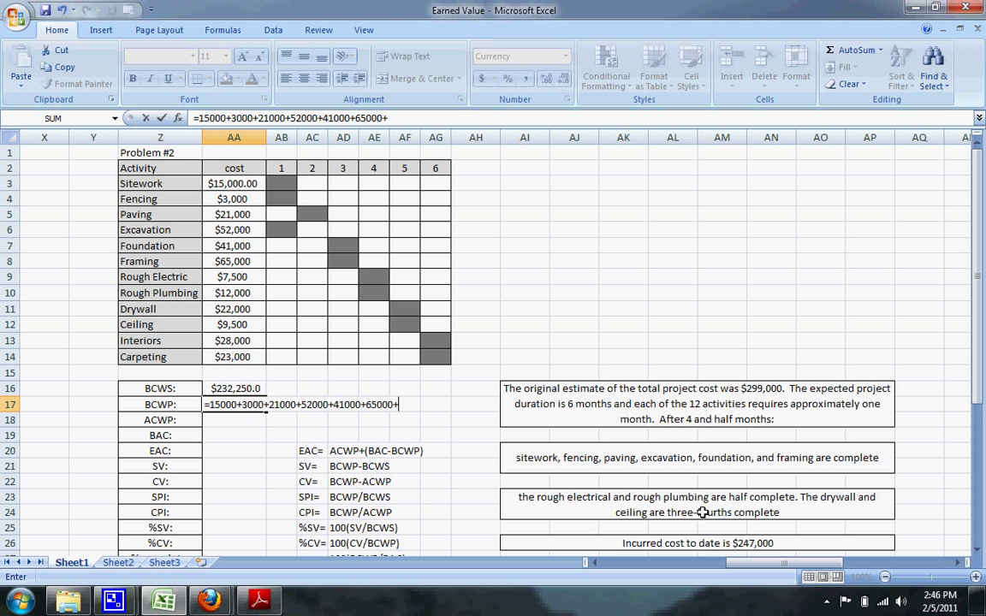
text(.5*(7500)
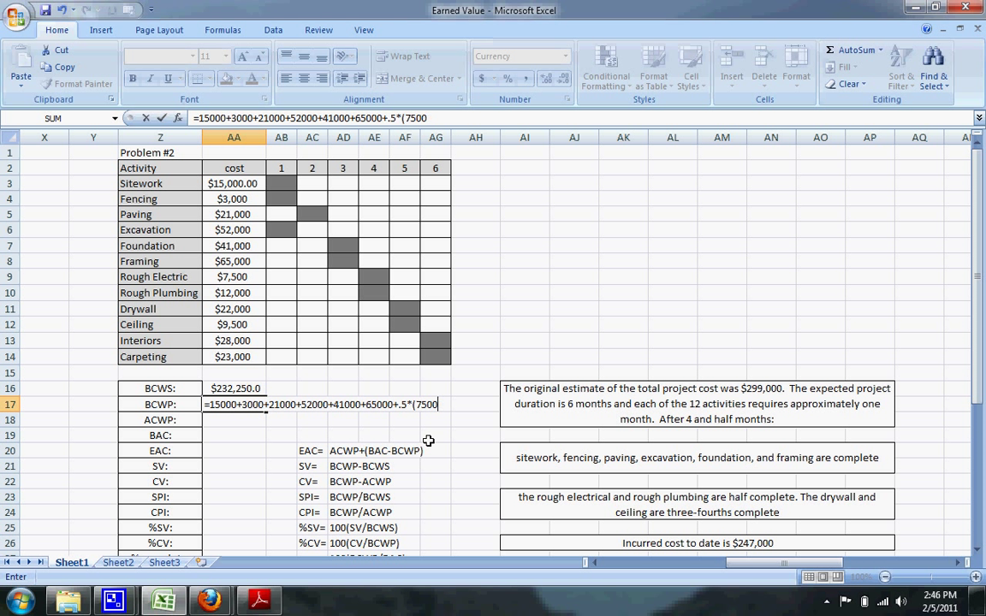
text(+12000))
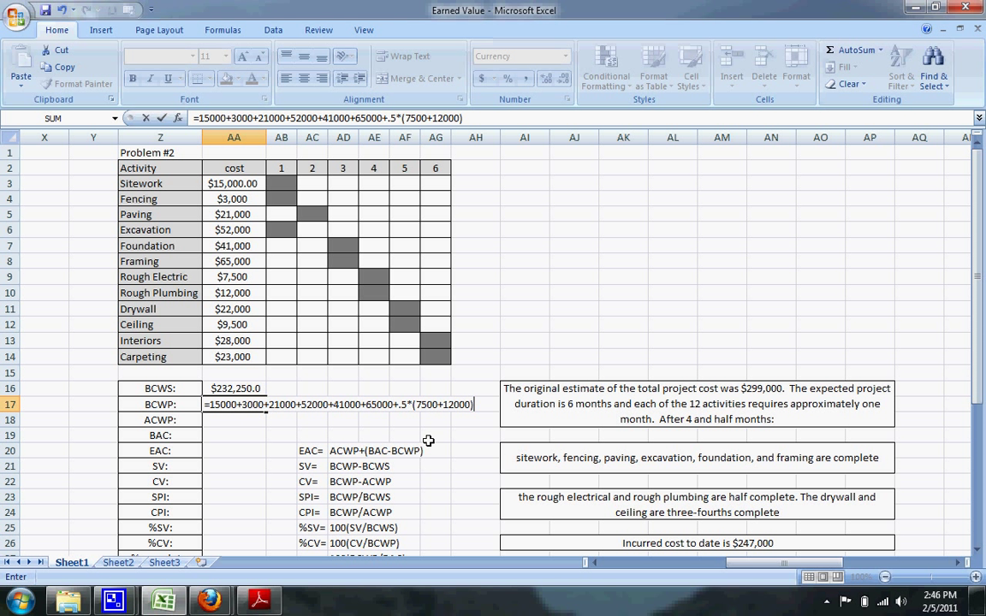
text(+.75*()
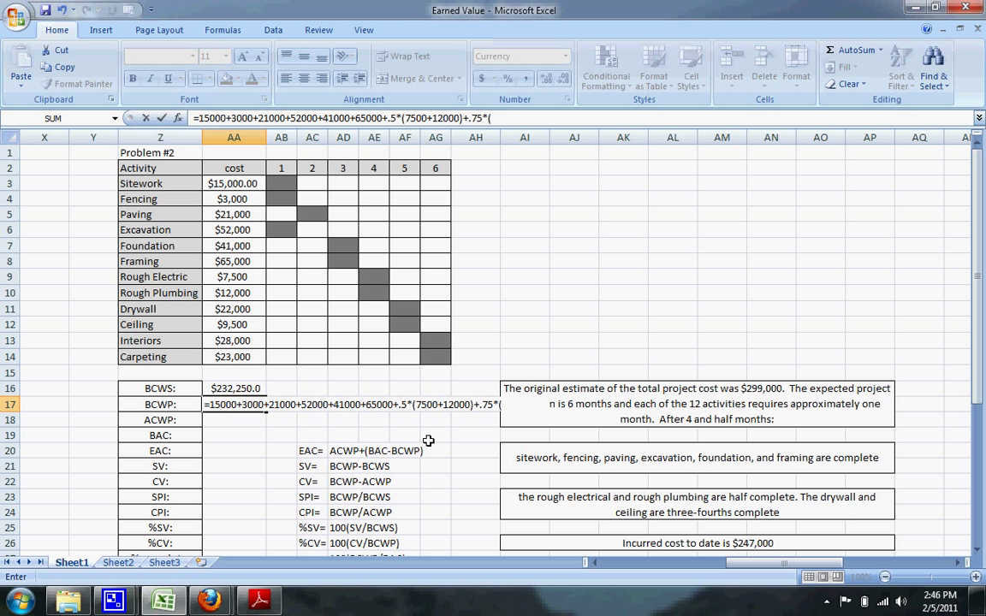
text(22000+9500)
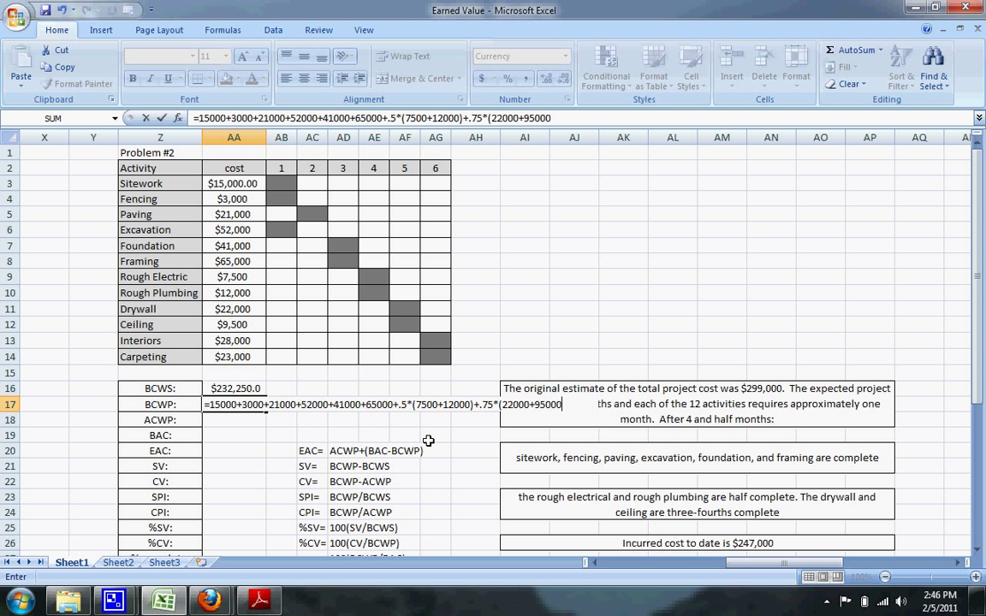
text())
key(Return)
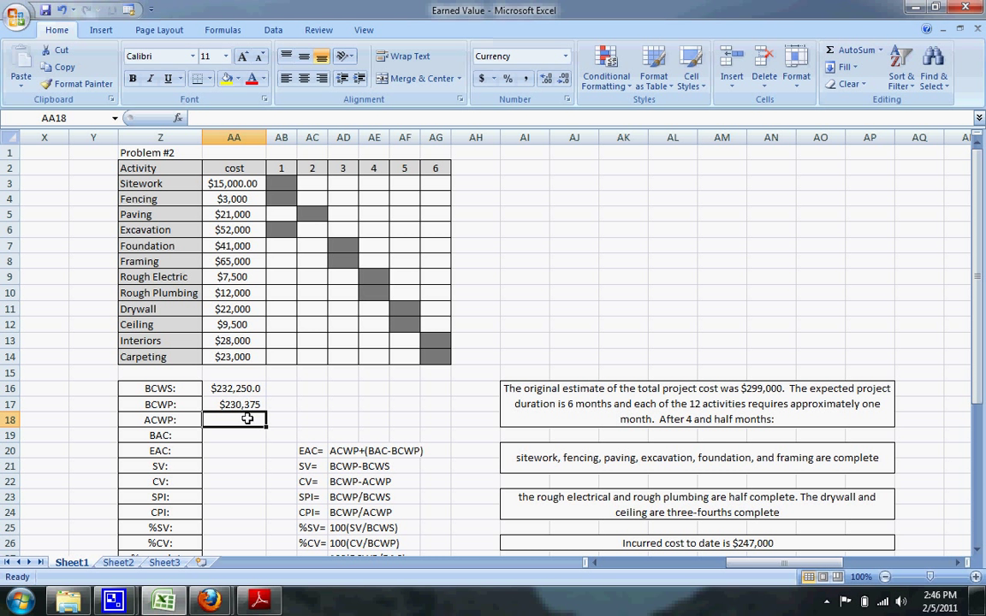
Enter the incurred cost 247000 as ACWP in AA18 and the original total estimate 299000 as BAC in AA19
click(551, 544)
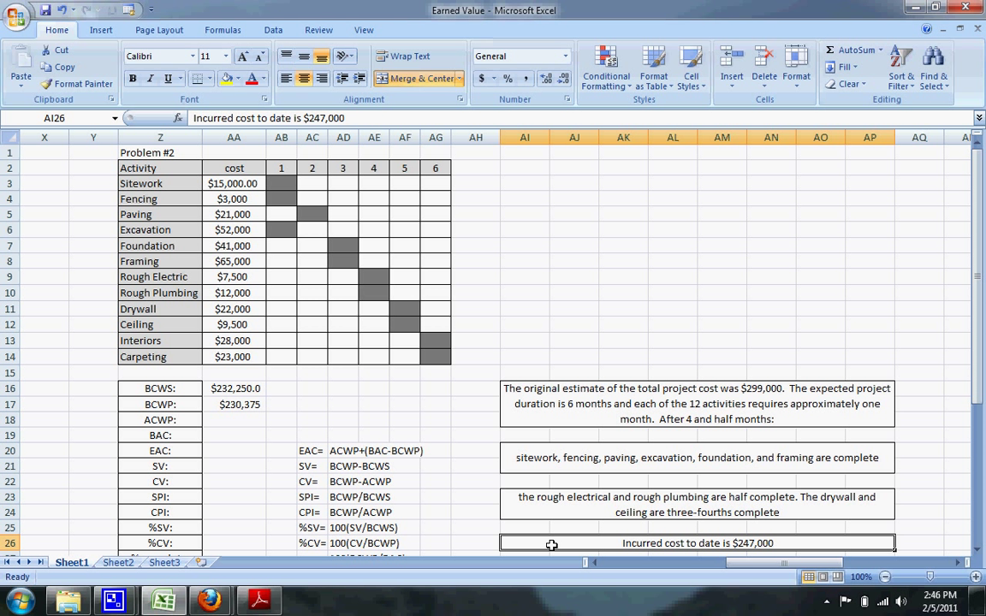
click(229, 419)
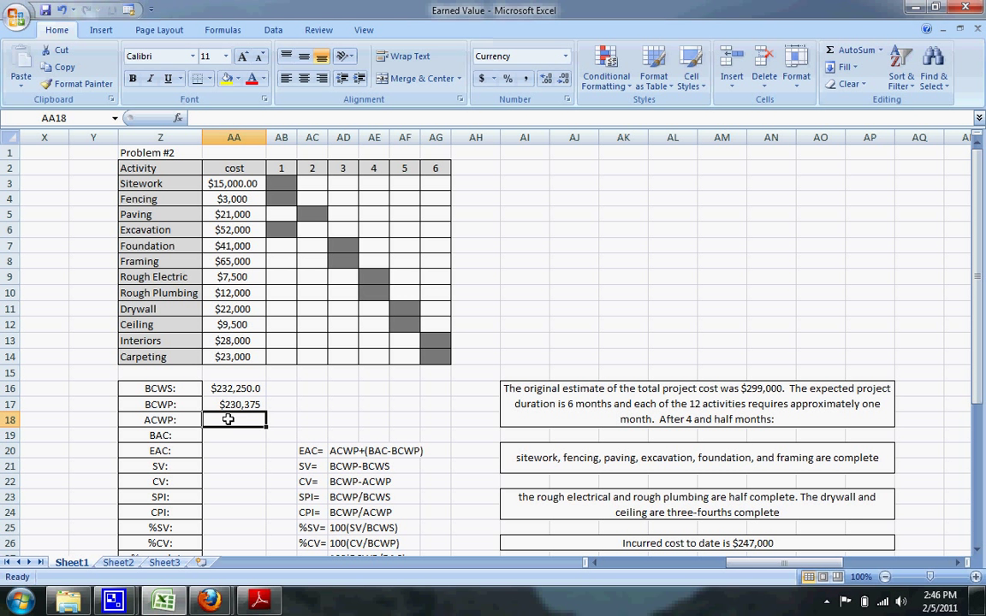
text(247000)
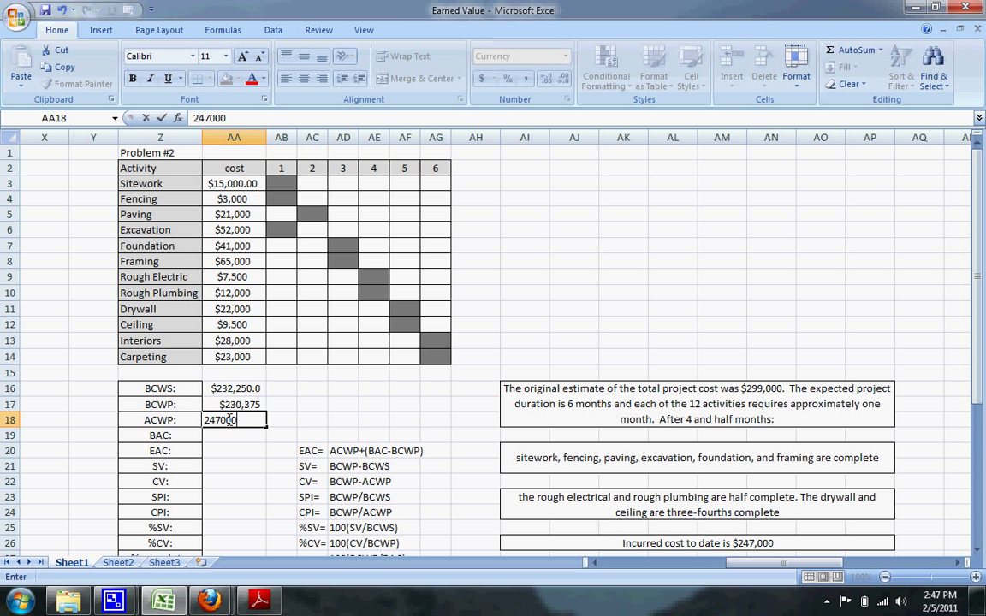
key(Return)
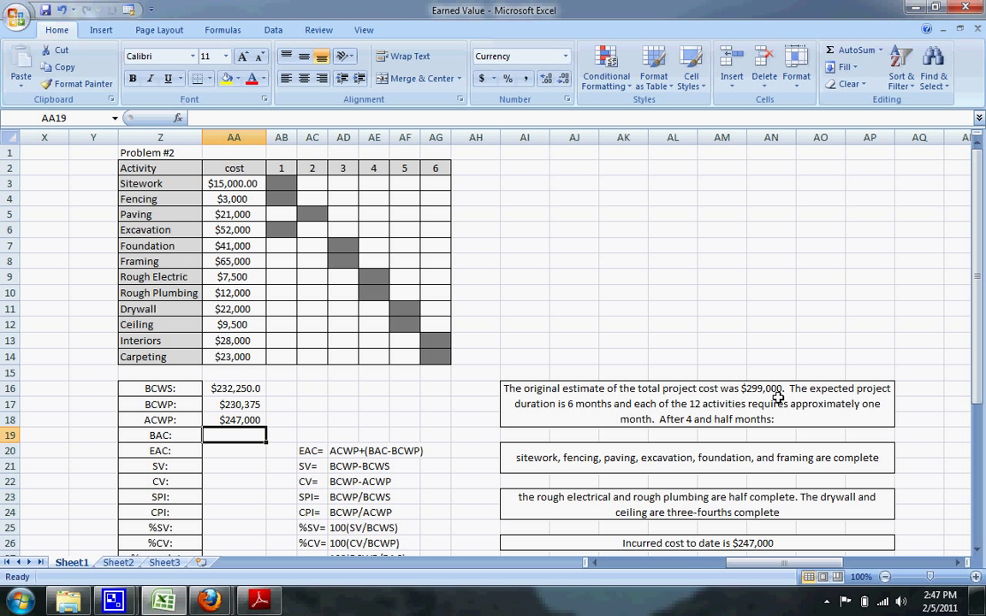
text(299000)
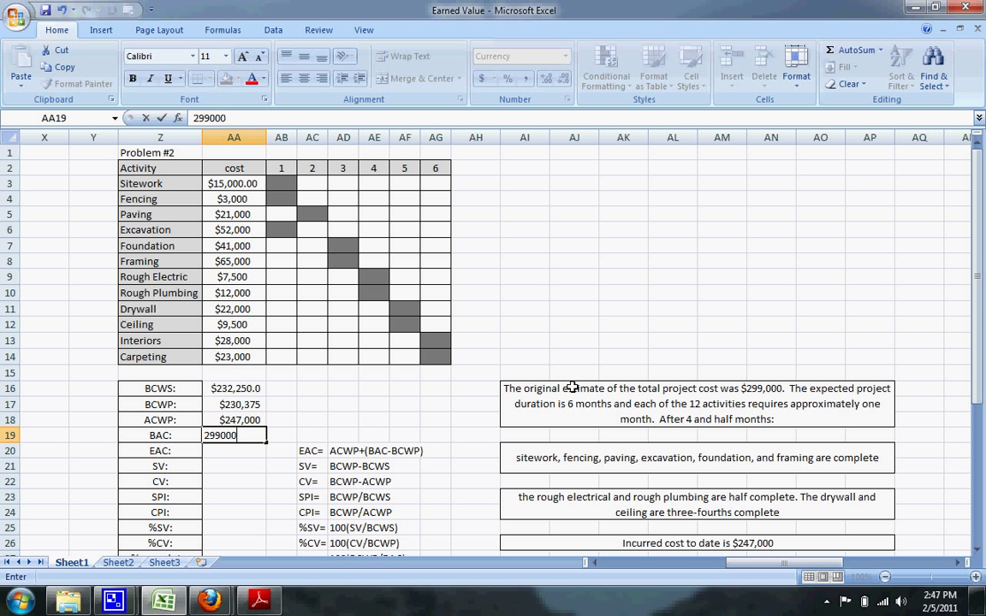
key(Return)
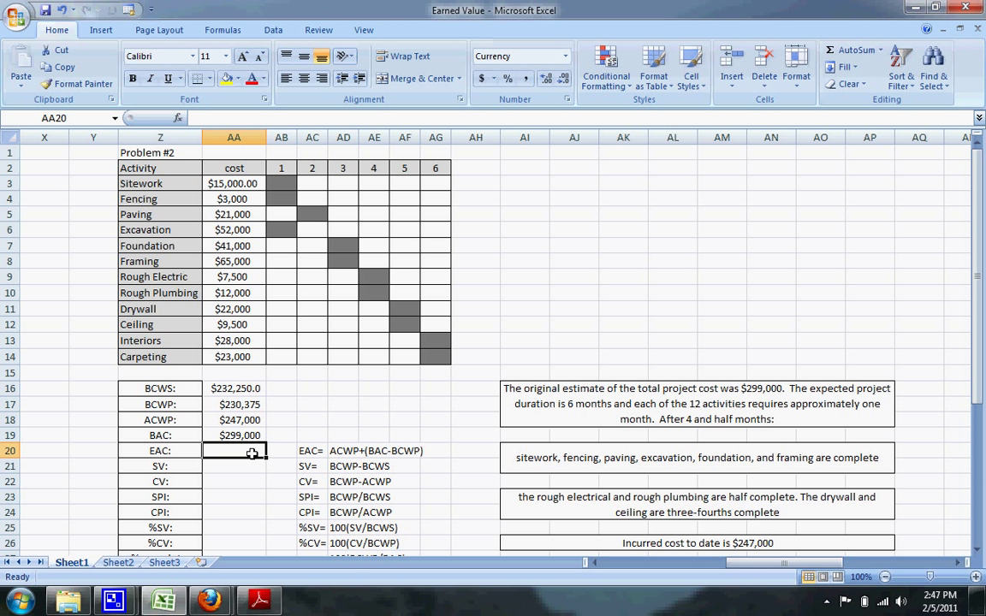
Calculate EAC in AA20 as ACWP plus the difference of BAC and BCWP, using =AA18+(AA19-AA17)
text(=)
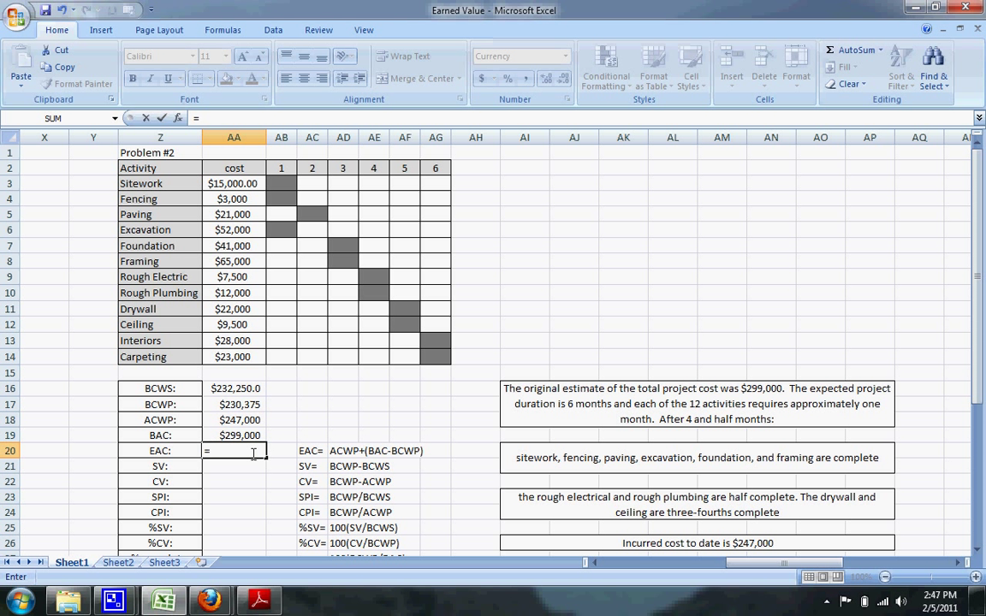
click(241, 419)
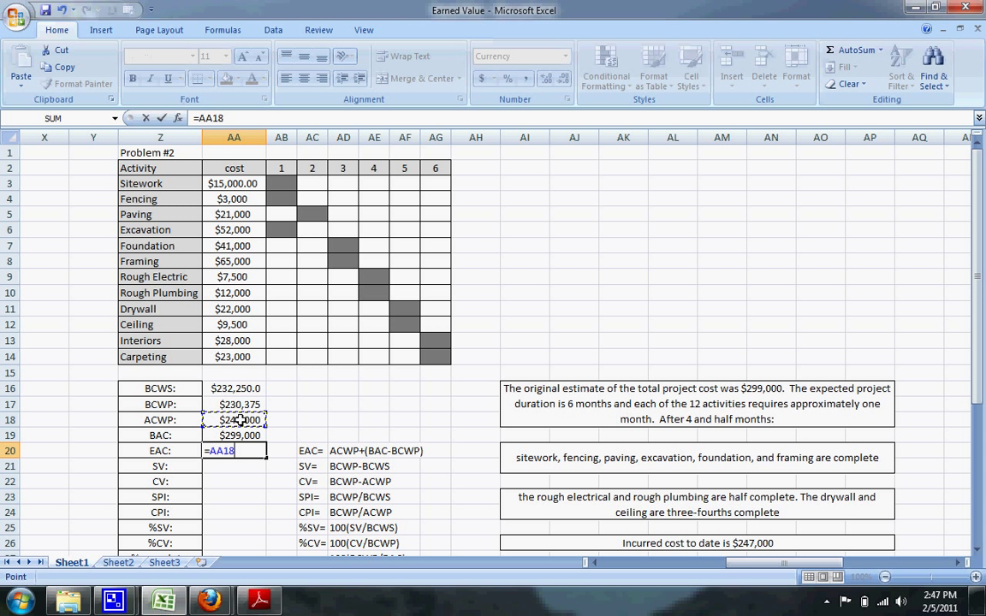
text(+)
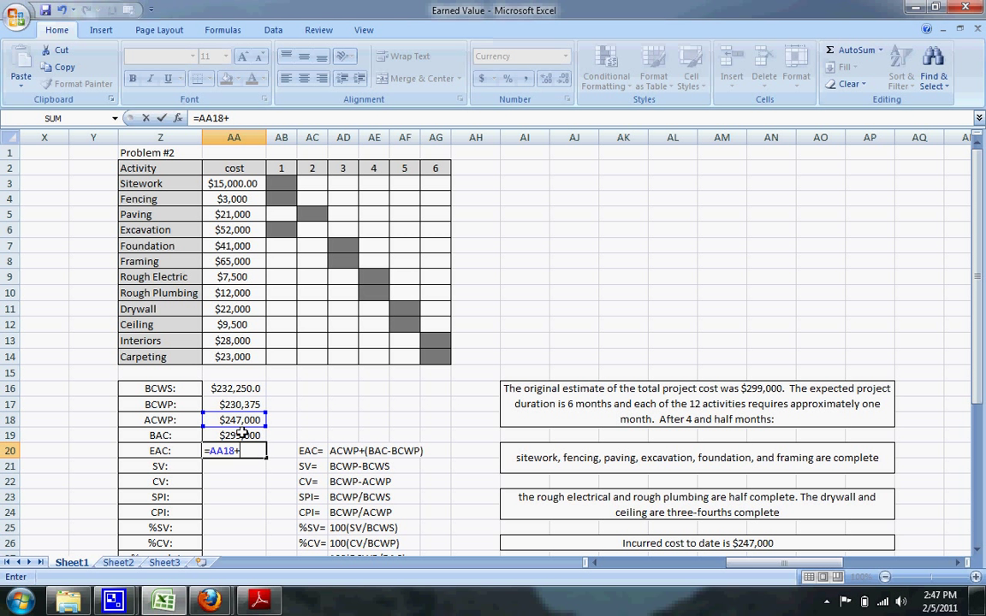
click(243, 435)
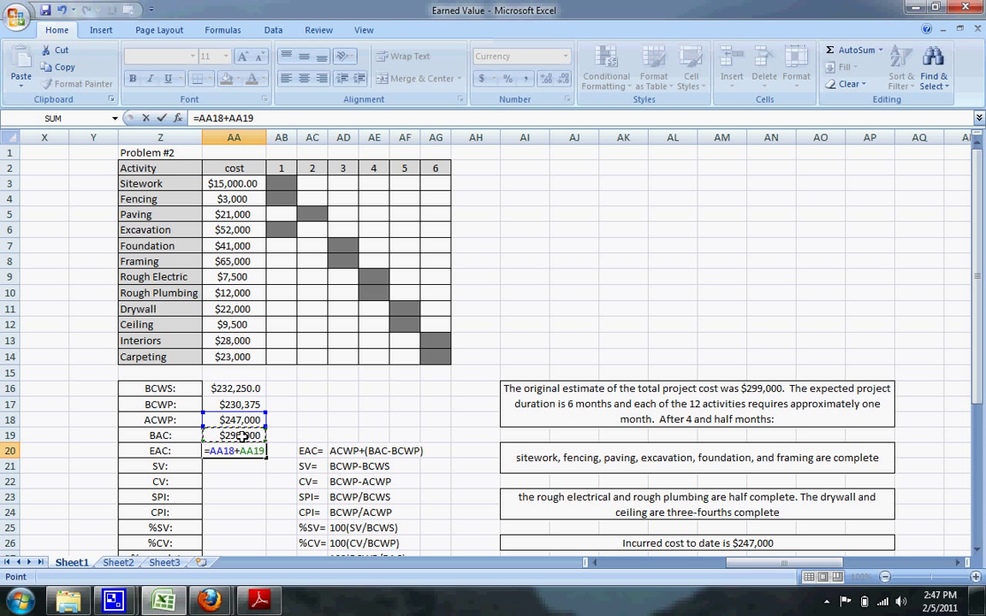
key(BackSpace)
key(BackSpace)
key(BackSpace)
key(BackSpace)
text(()
click(243, 435)
text(-)
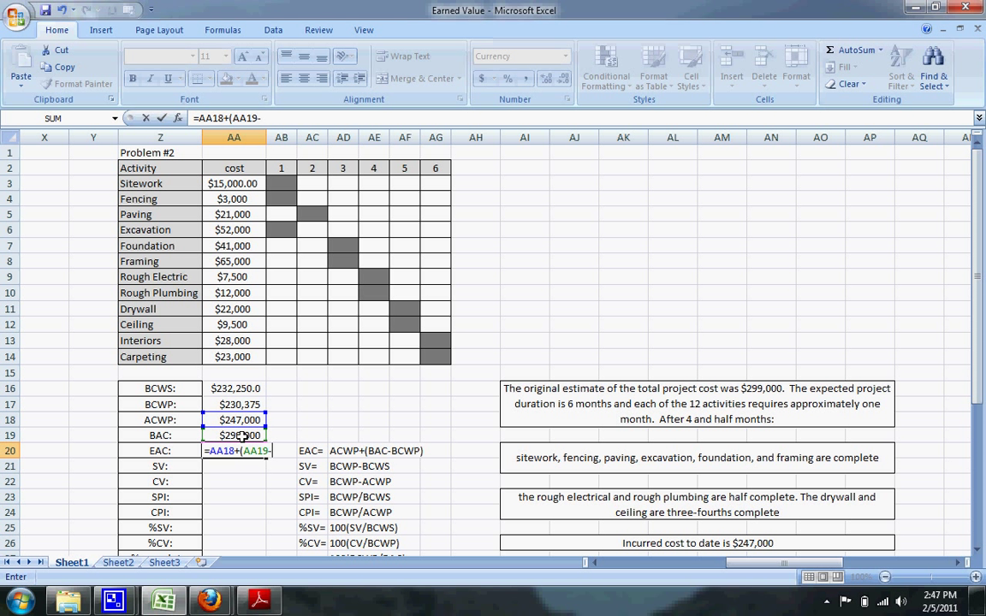
click(233, 406)
text())
key(Return)
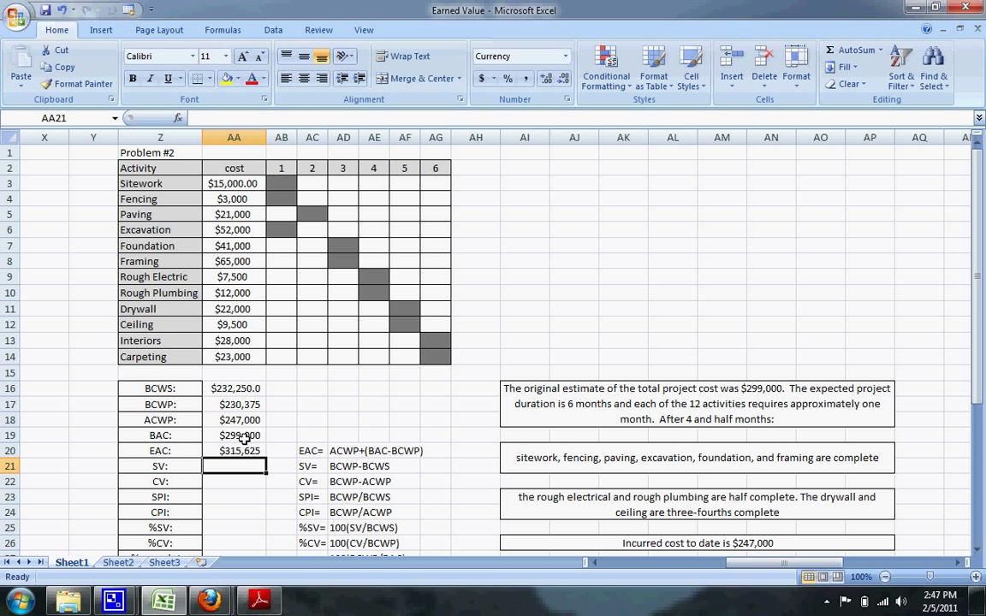
Calculate SV in AA21 as BCWP minus BCWS, using =AA17-AA16
click(255, 435)
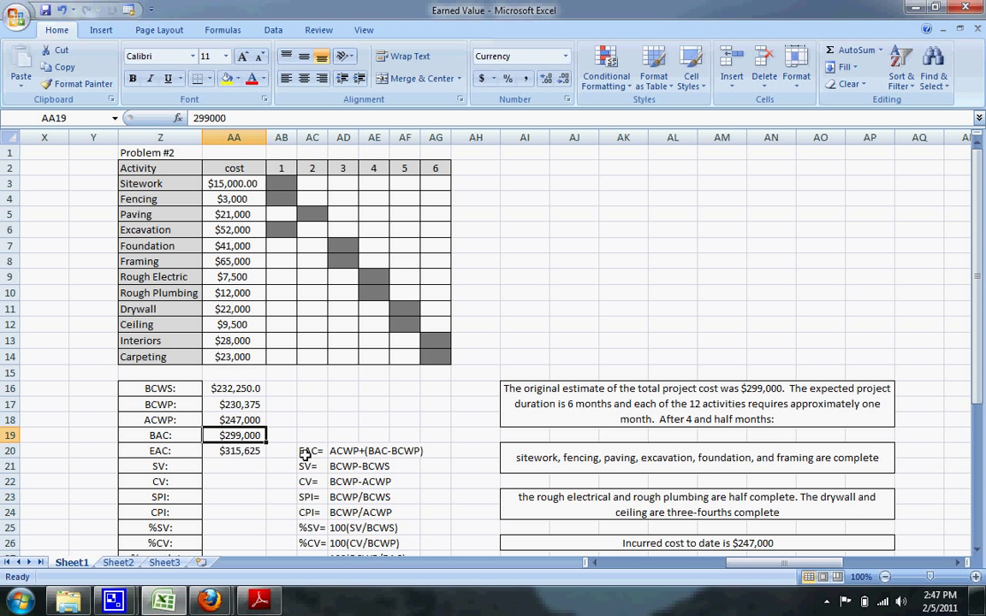
click(241, 451)
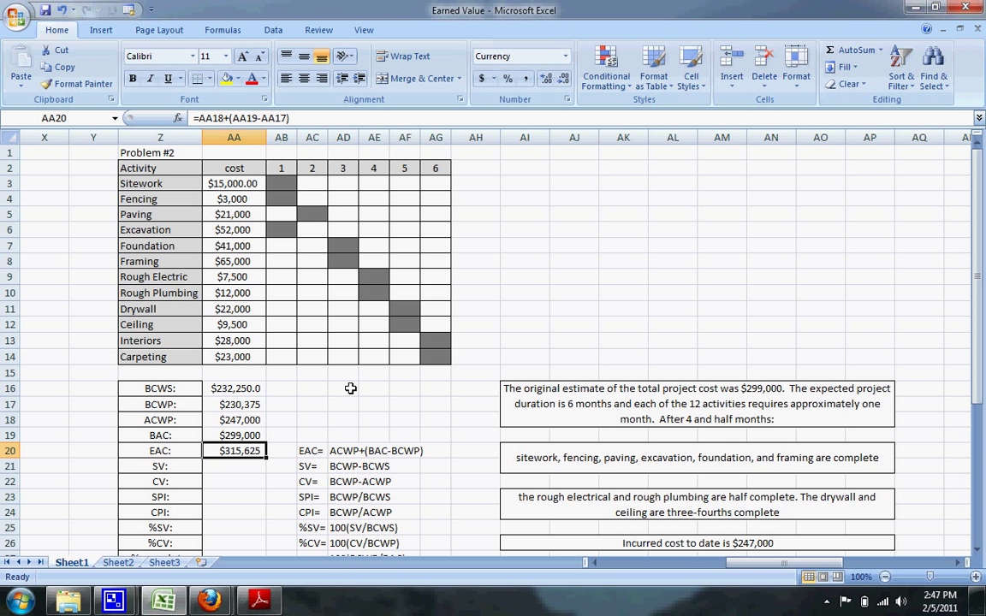
click(235, 466)
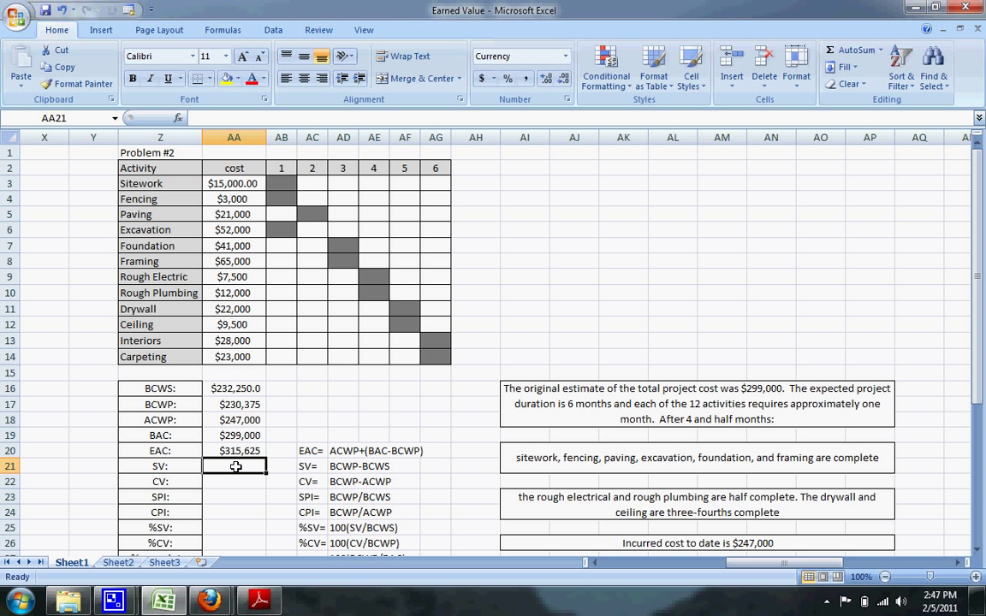
text(=)
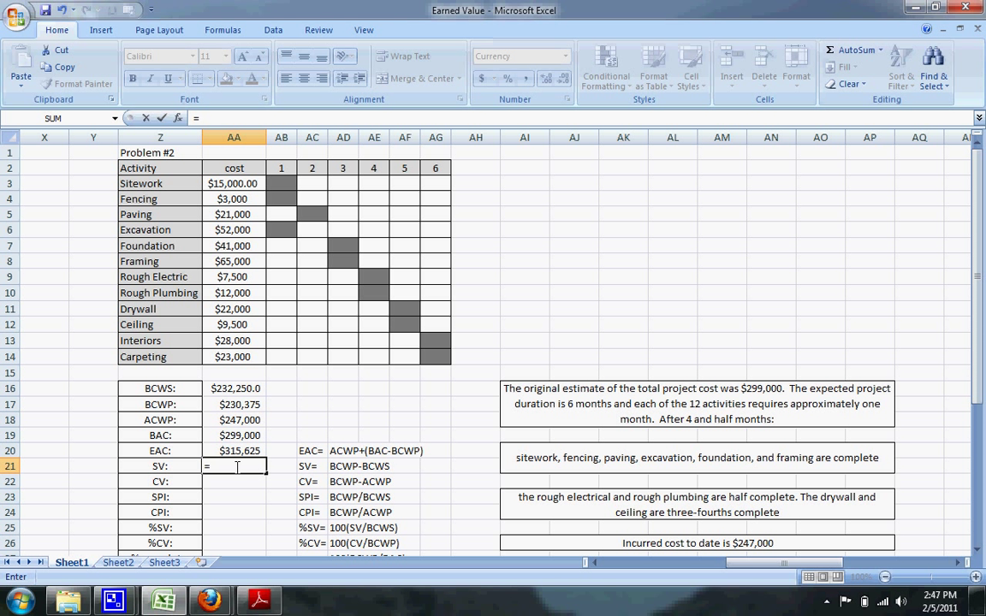
click(237, 404)
text(-)
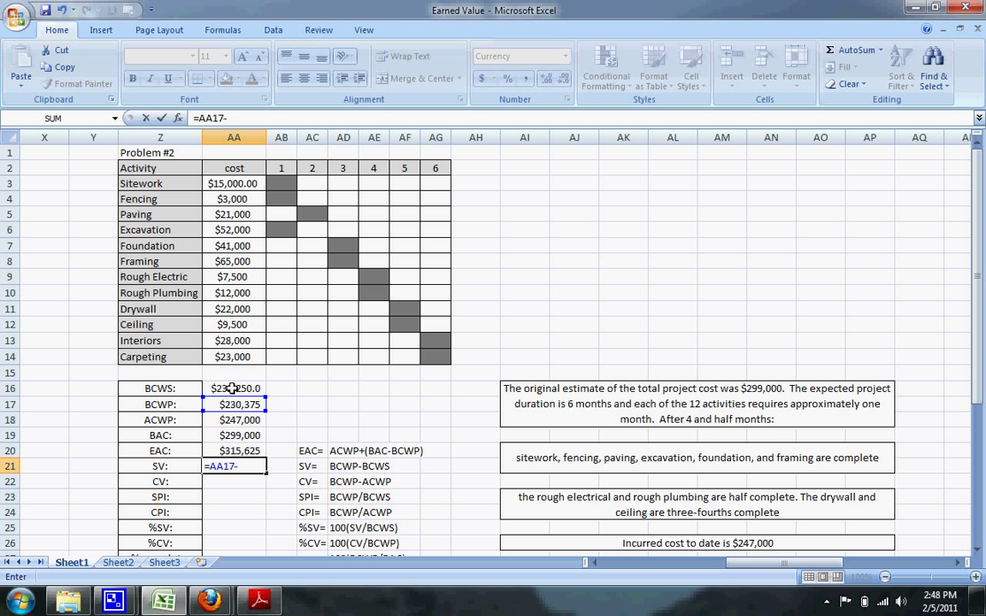
click(233, 388)
key(Return)
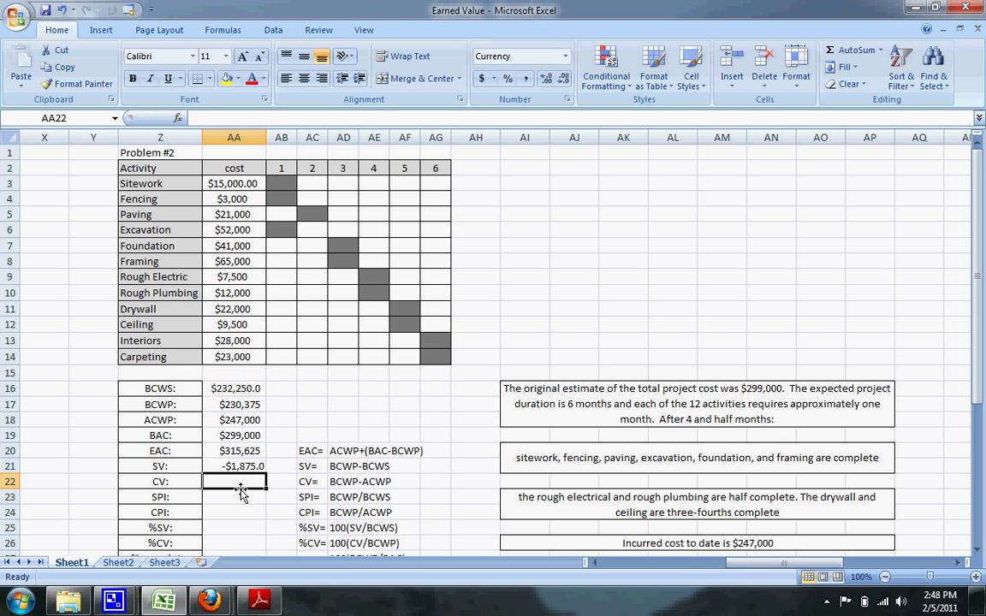
Calculate CV in AA22 as BCWP minus ACWP, using =AA17-AA18
text(=)
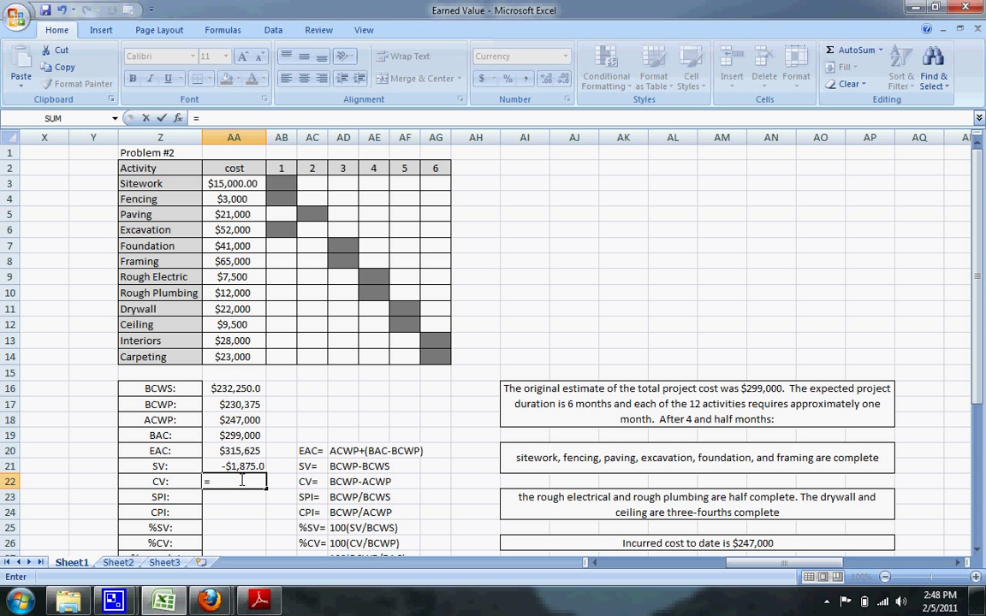
click(240, 403)
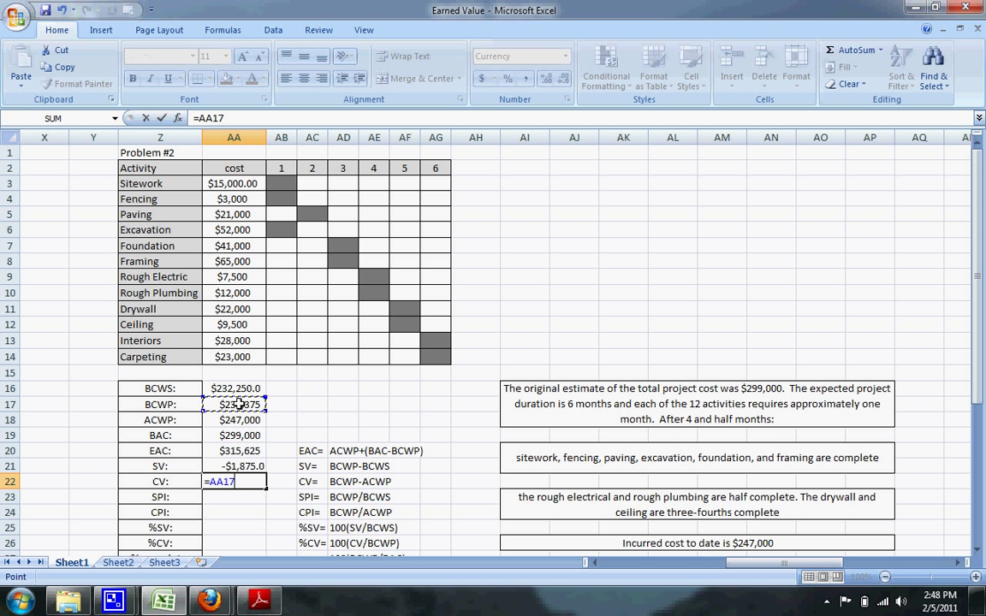
text(-)
click(240, 421)
key(Return)
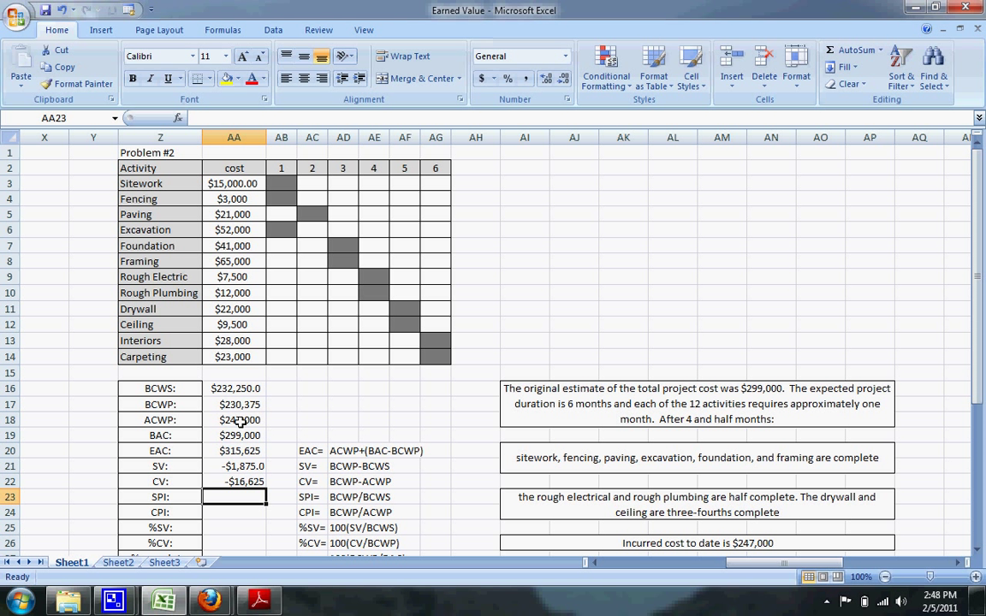
Calculate SPI in AA23 as BCWP divided by BCWS, using =AA17/AA16
text(=)
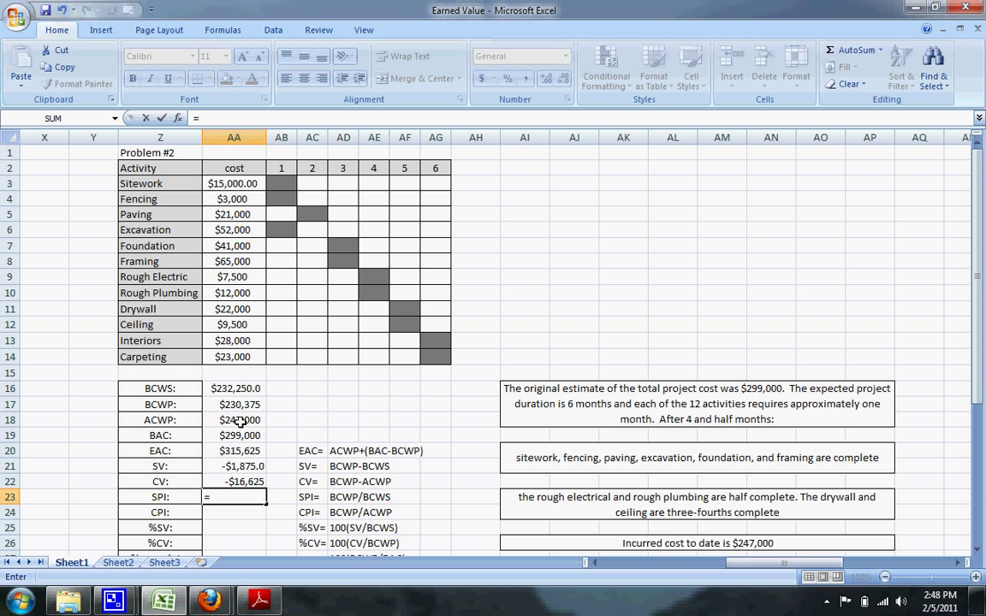
click(235, 405)
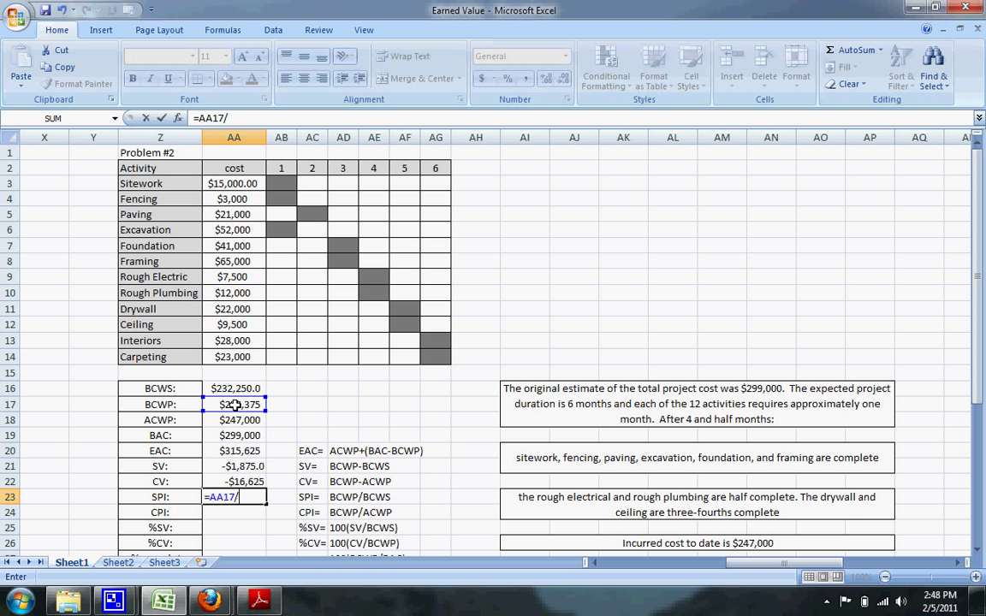
text(/)
click(229, 388)
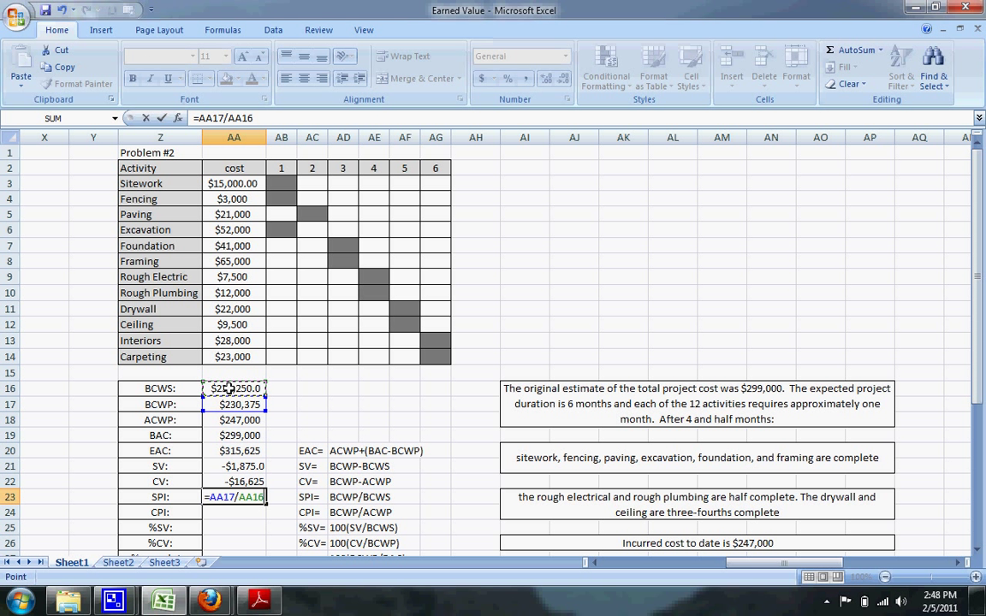
key(Return)
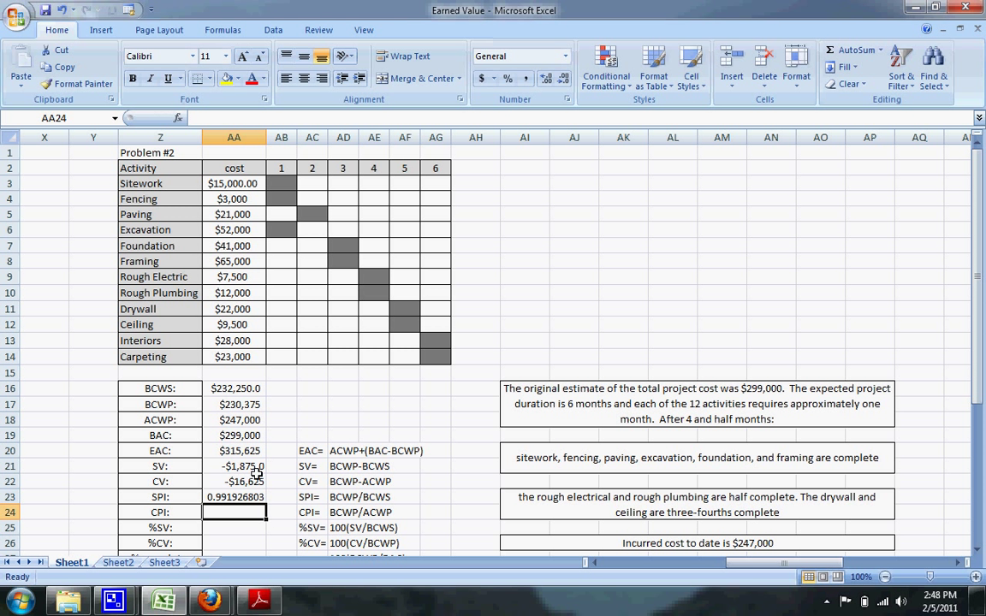
Calculate CPI in AA24 as BCWP divided by ACWP, using =AA17/AA18
text(=)
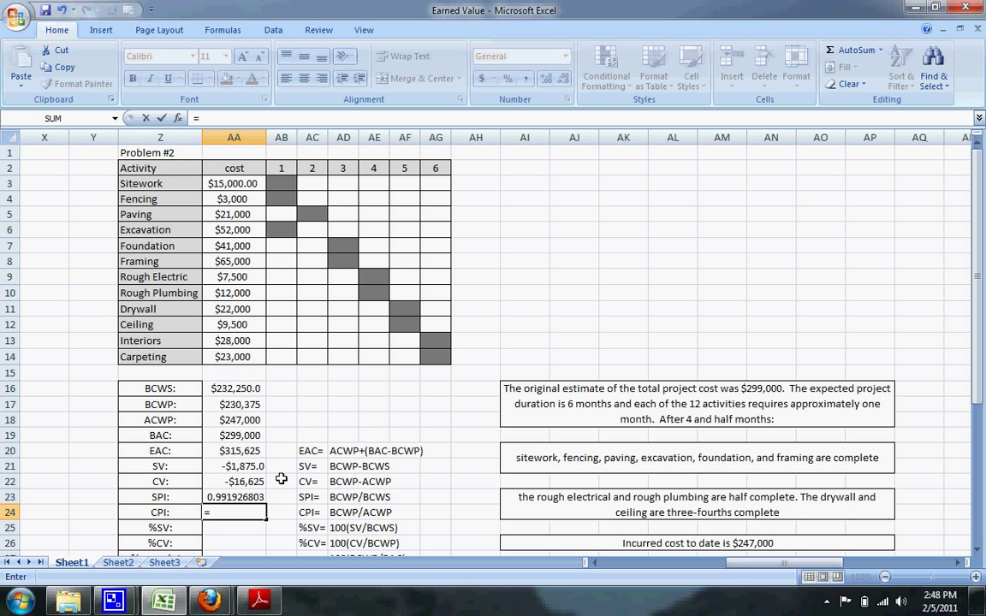
click(239, 404)
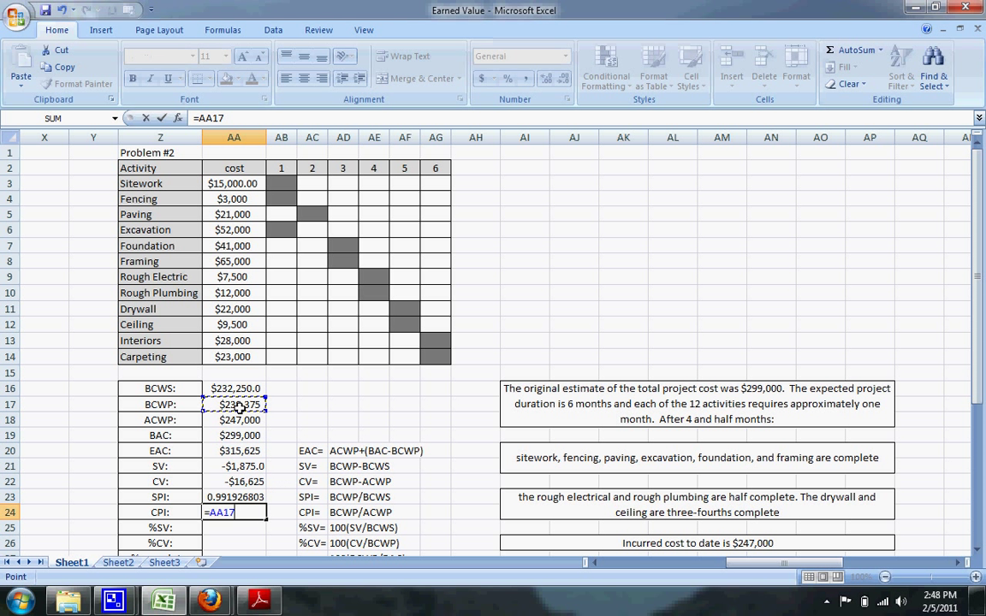
text(/)
click(241, 420)
key(Return)
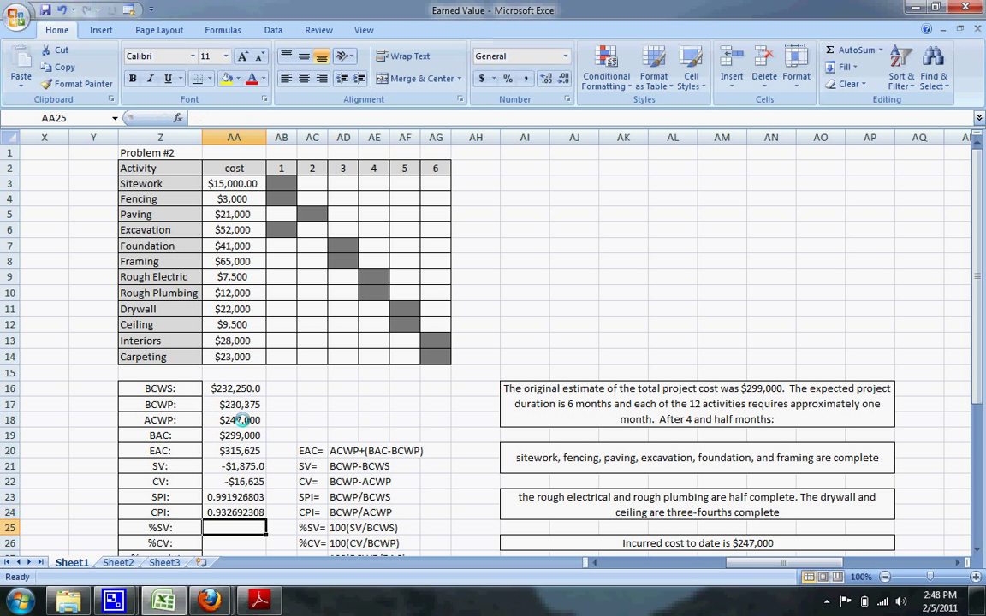
Calculate %SV in AA25 as 100 times SV over BCWS, using =100*(AA21/AA16)
drag(980, 291, 981, 325)
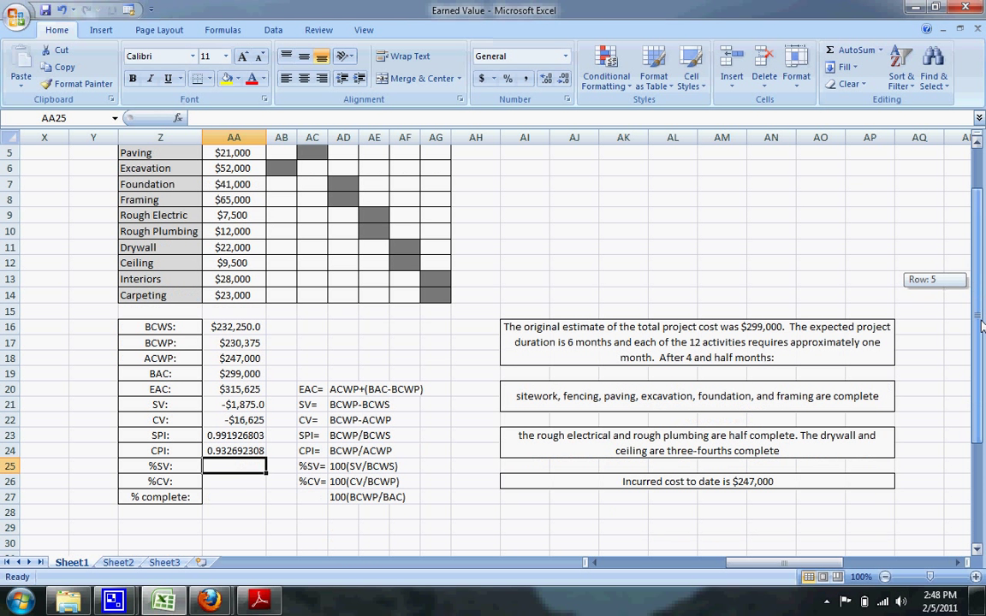
text(=)
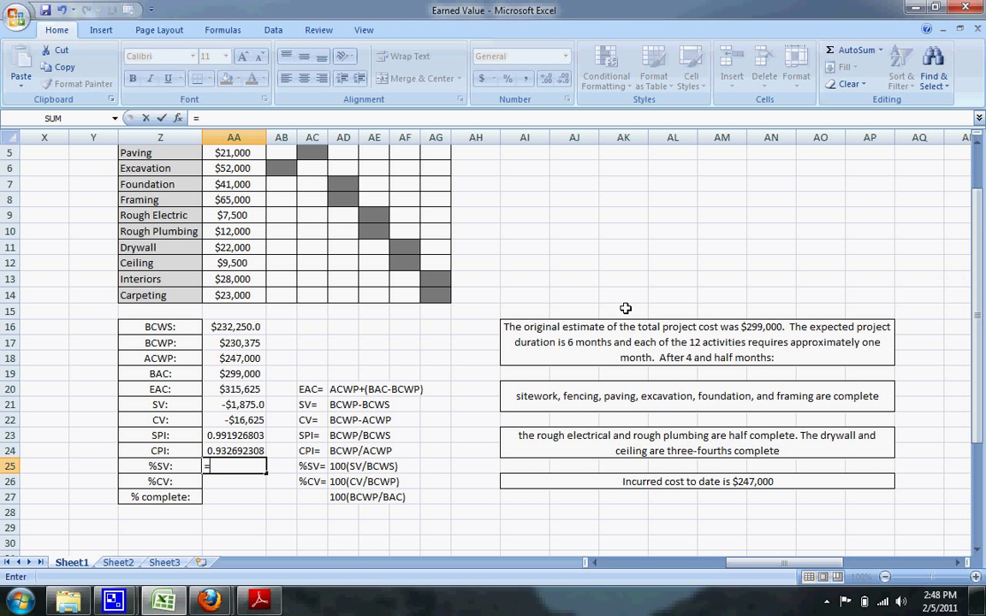
text(100*()
click(258, 403)
text(/)
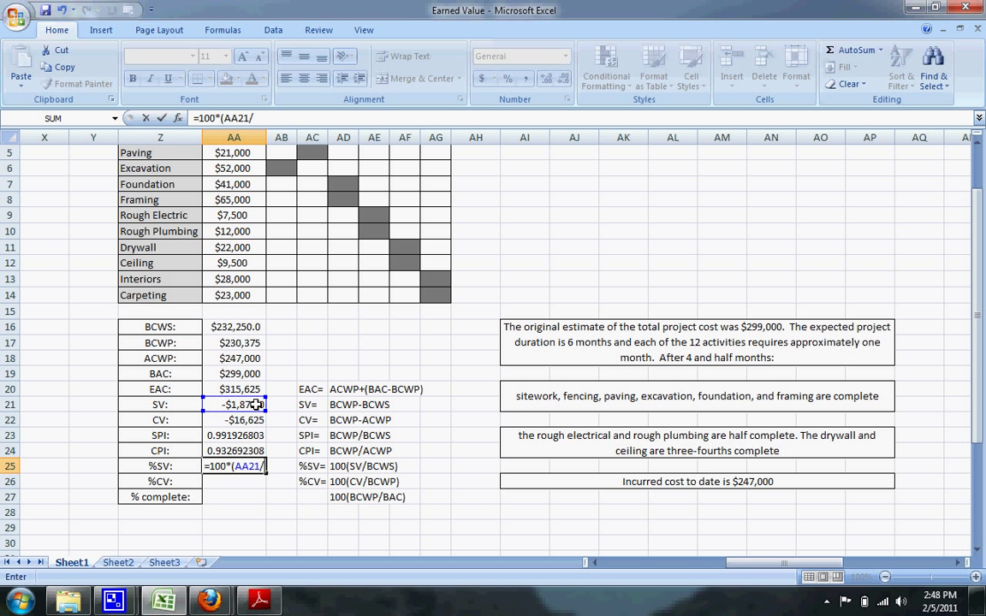
click(233, 327)
key(Return)
click(233, 327)
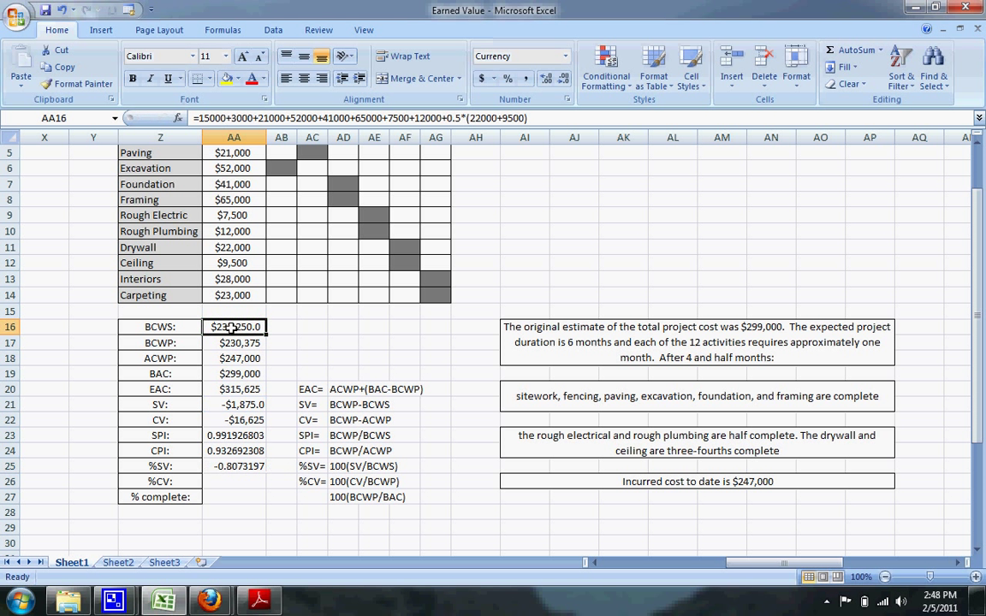
Calculate %CV in AA26 as 100 times CV over BCWP, using =100*(AA22/AA17)
click(235, 482)
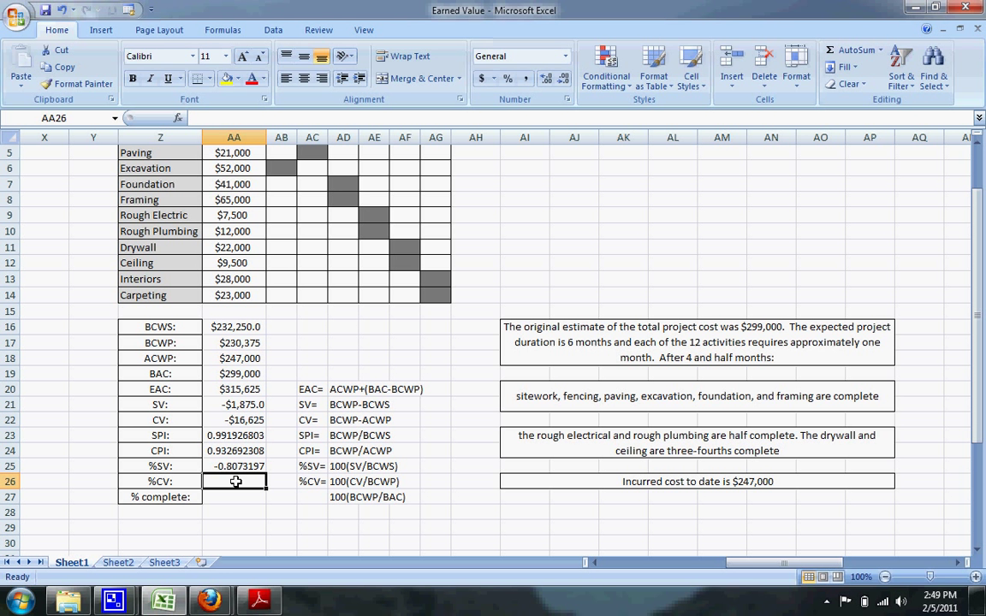
text(=)
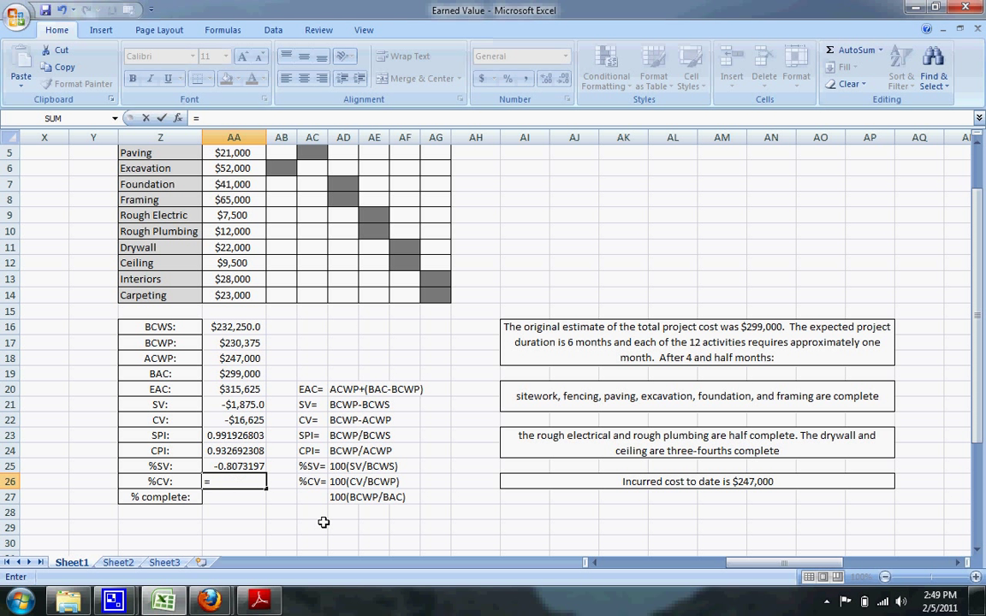
text(100*()
click(244, 420)
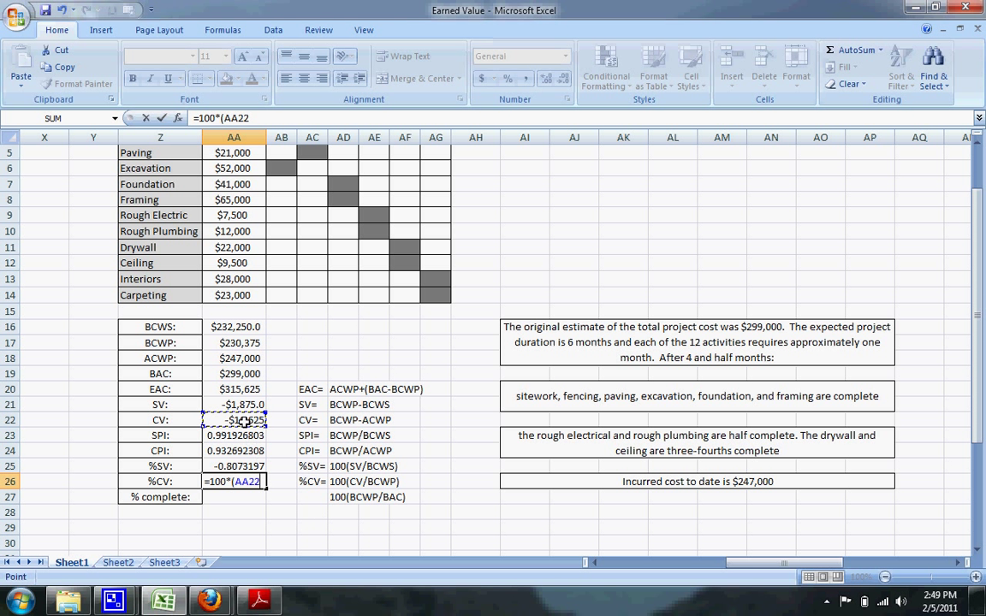
text(/)
click(229, 342)
key(Return)
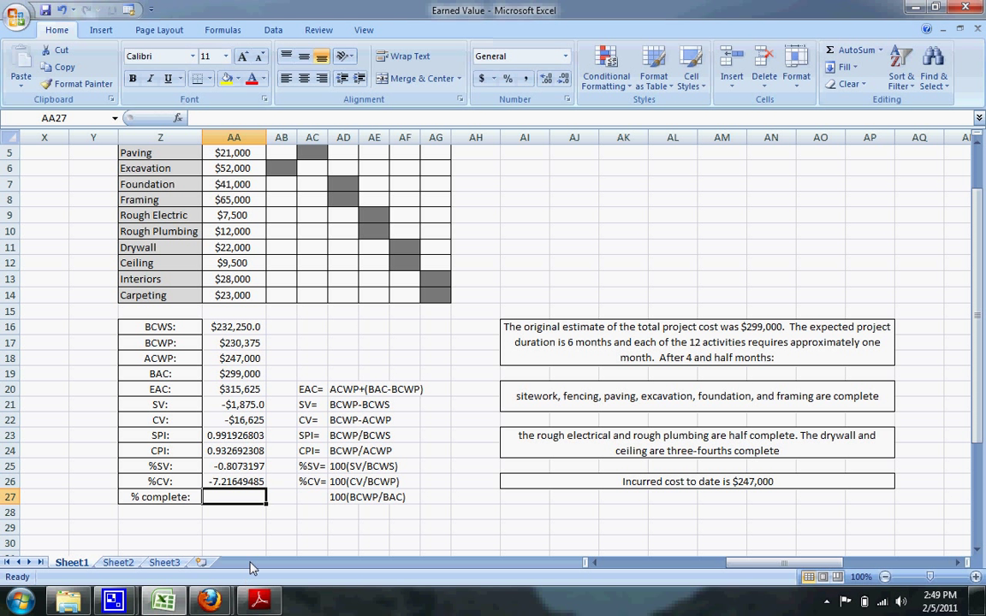
Calculate % complete in AA27 as 100 times BCWP over BAC, using =100*(AA17/AA19)
text(=)
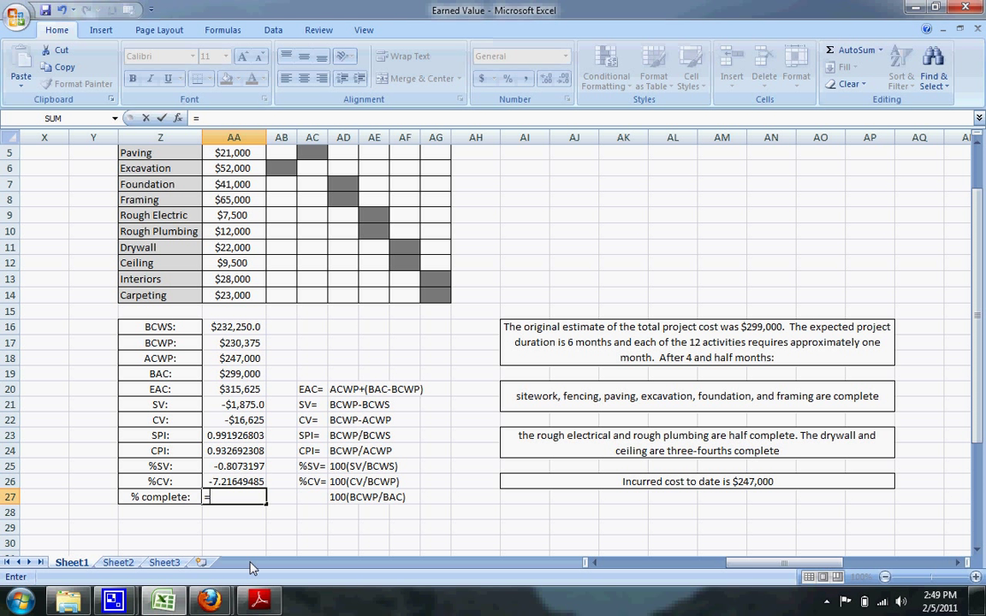
text(100*()
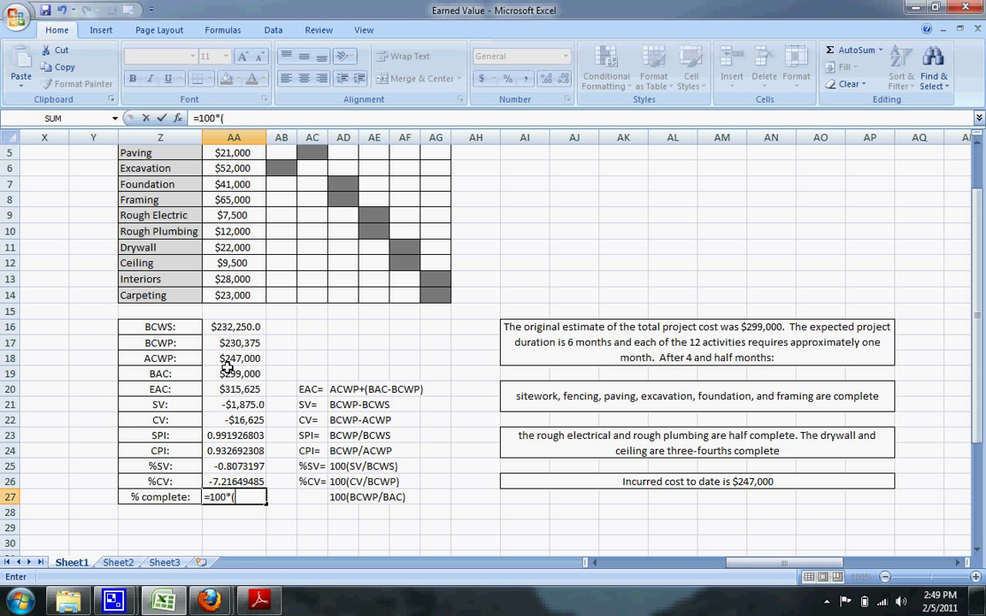
click(227, 343)
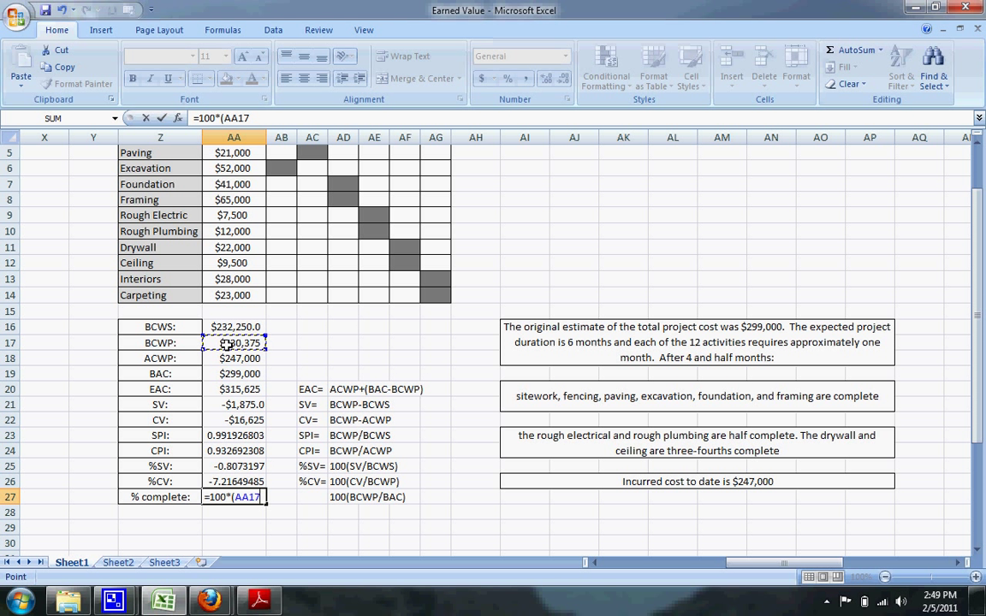
text(/)
click(239, 374)
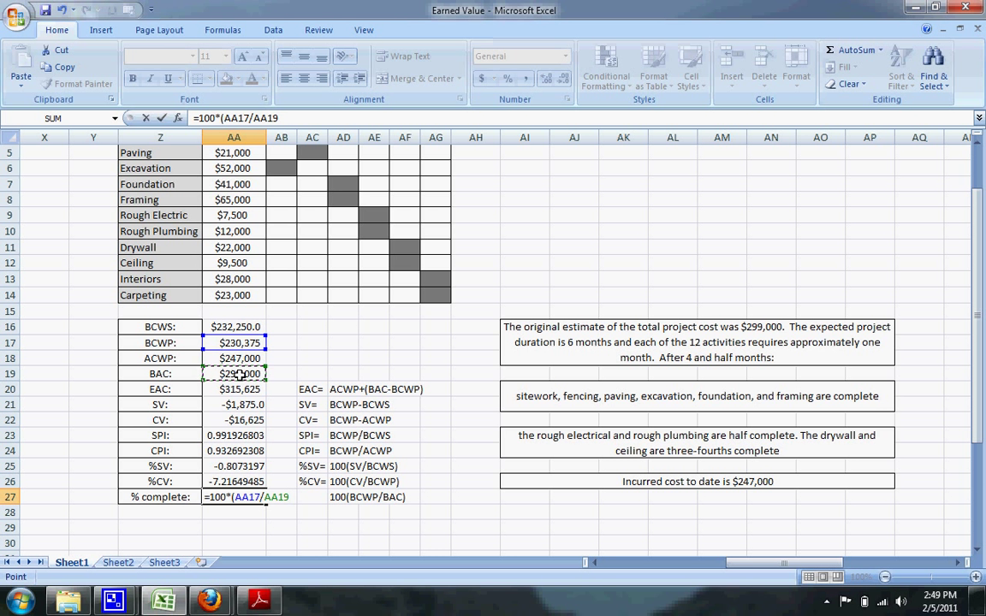
key(Return)
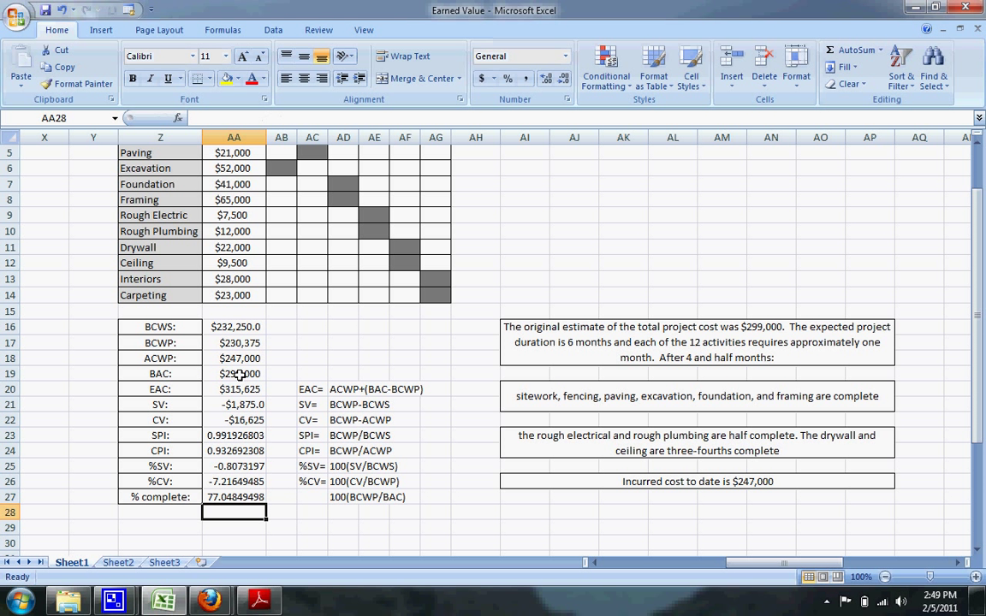
Review the % complete, %CV and %SV results and their formulas in AA27, AA26 and AA25, and minimize the workbook window
click(312, 527)
click(242, 501)
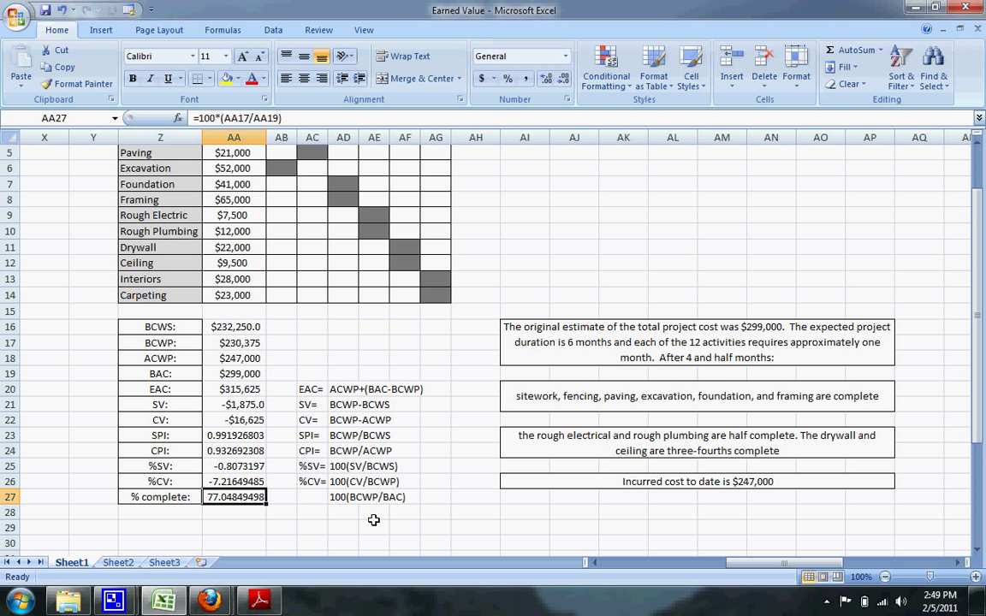
click(250, 482)
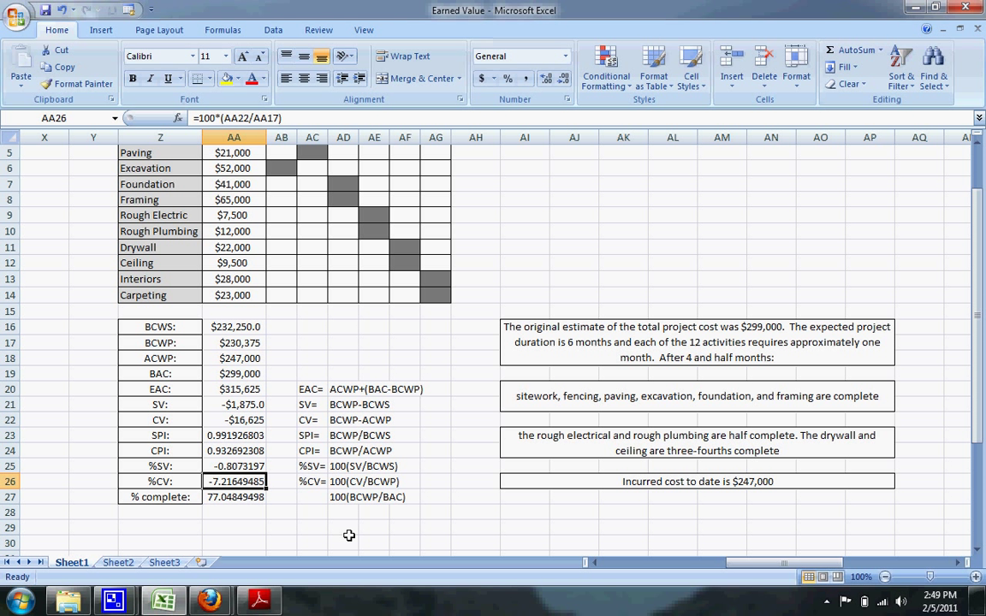
click(248, 465)
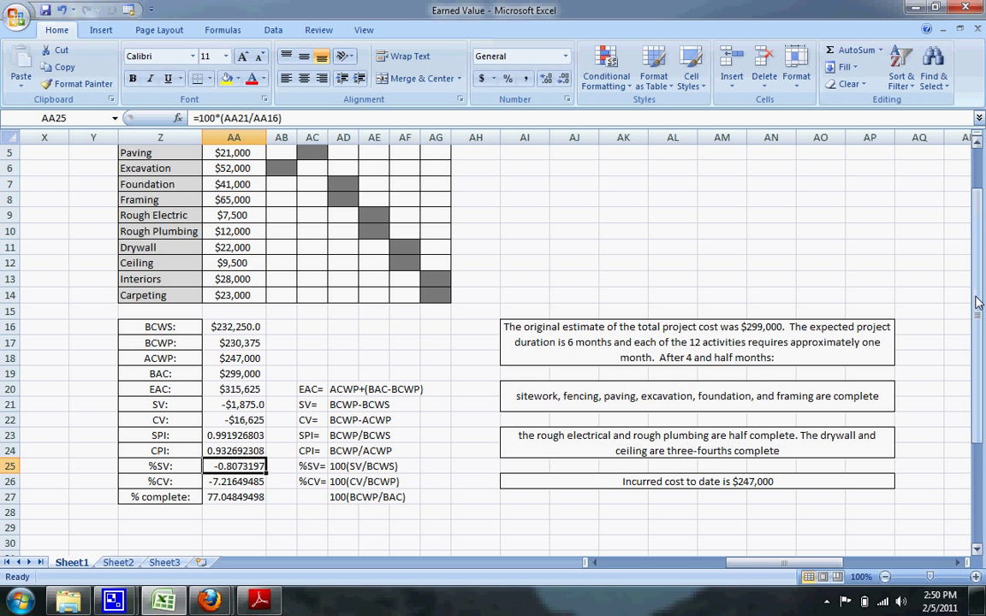
drag(976, 303, 975, 231)
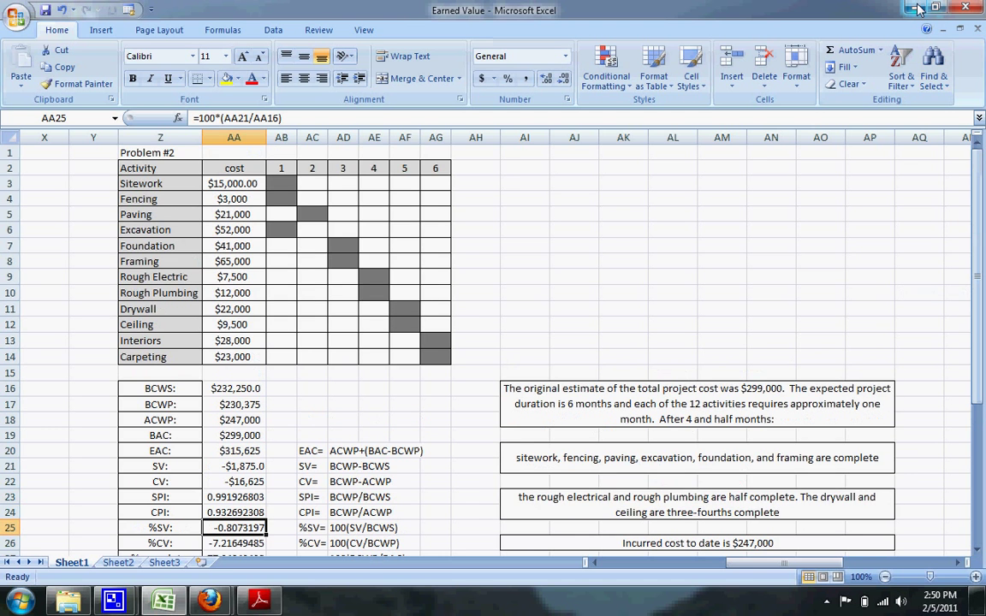
click(917, 9)
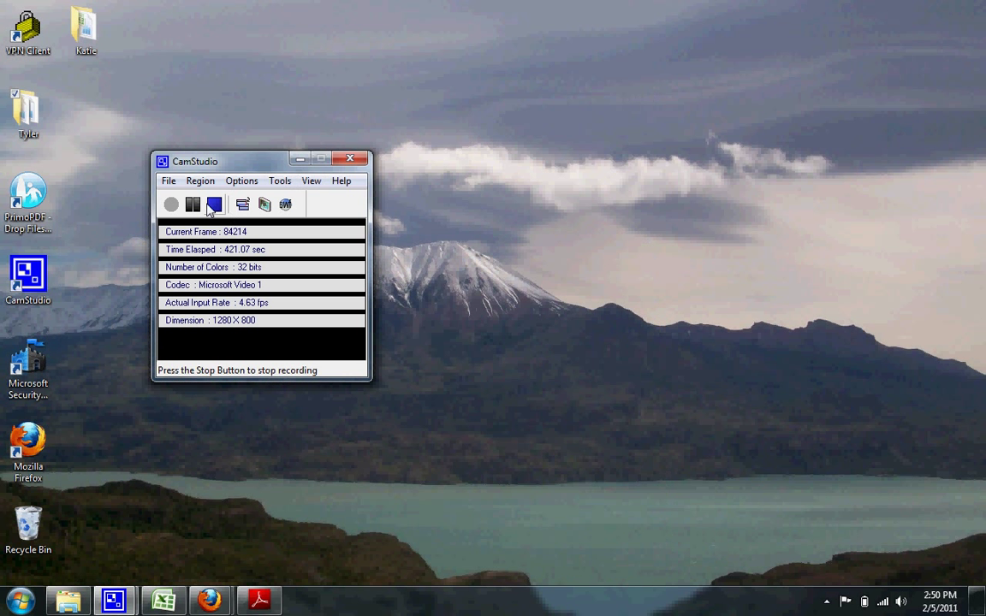